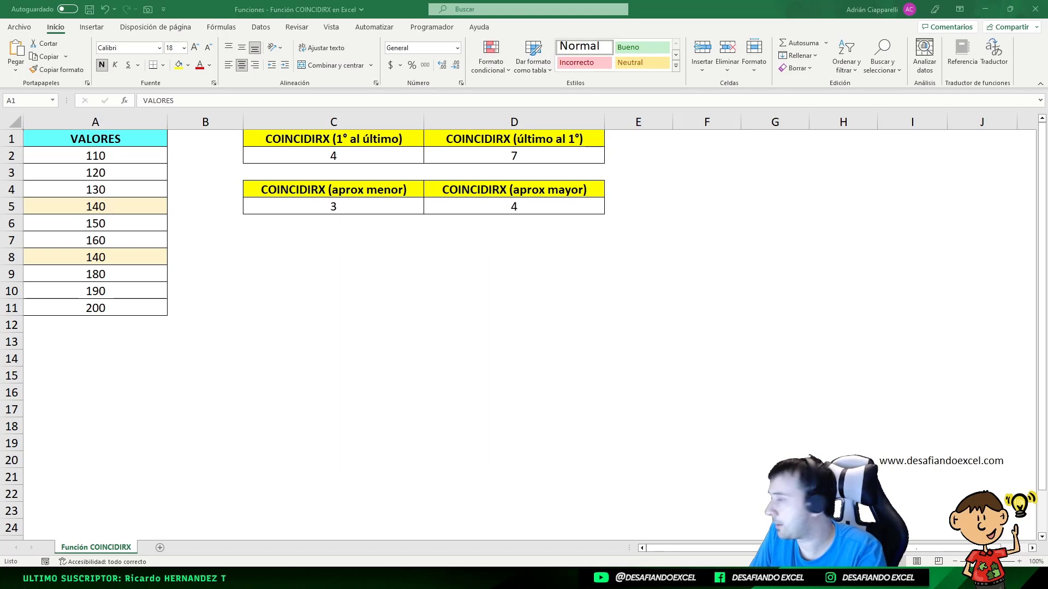
Step: Bring up the Función SUBTOTALES en Excel workbook in a maximized window and select the values in A2:A11
{"action": "left_click_drag", "start_coordinate": [0, 71], "coordinate": [620, 121]}
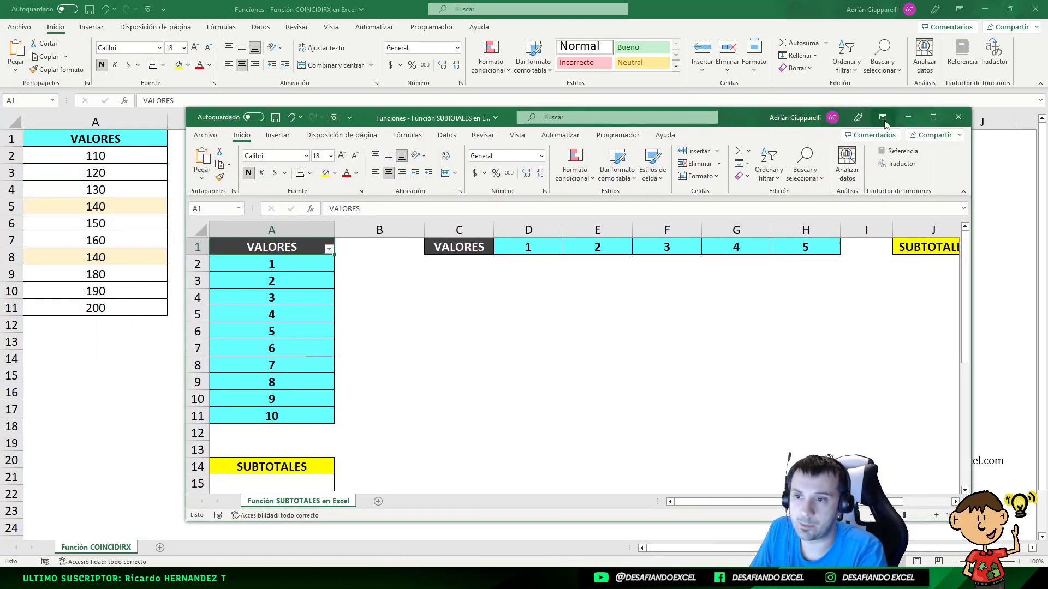
{"action": "left_click", "coordinate": [932, 118]}
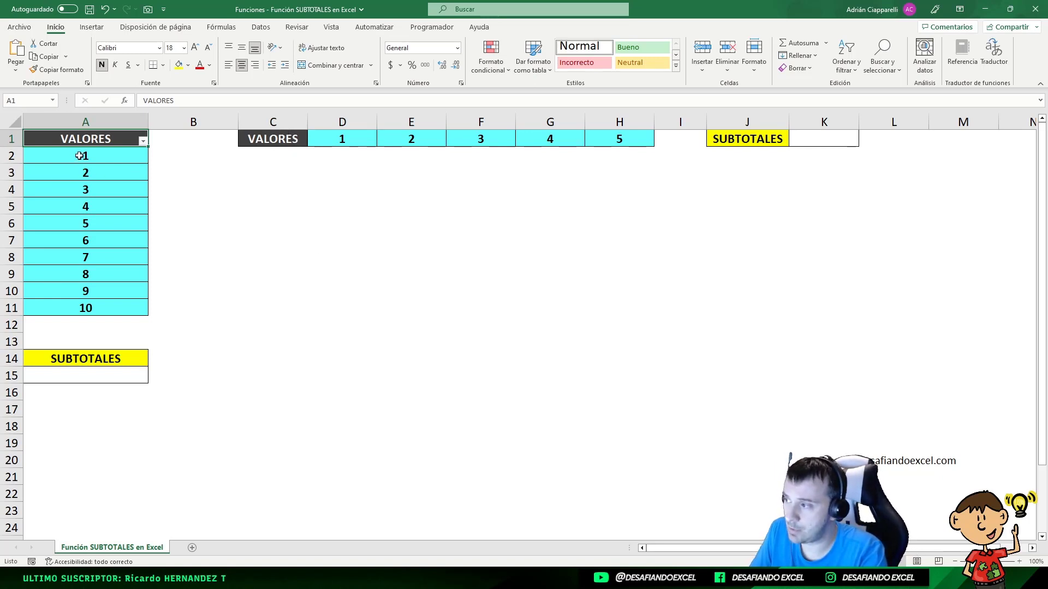
{"action": "left_click_drag", "start_coordinate": [80, 155], "coordinate": [62, 309]}
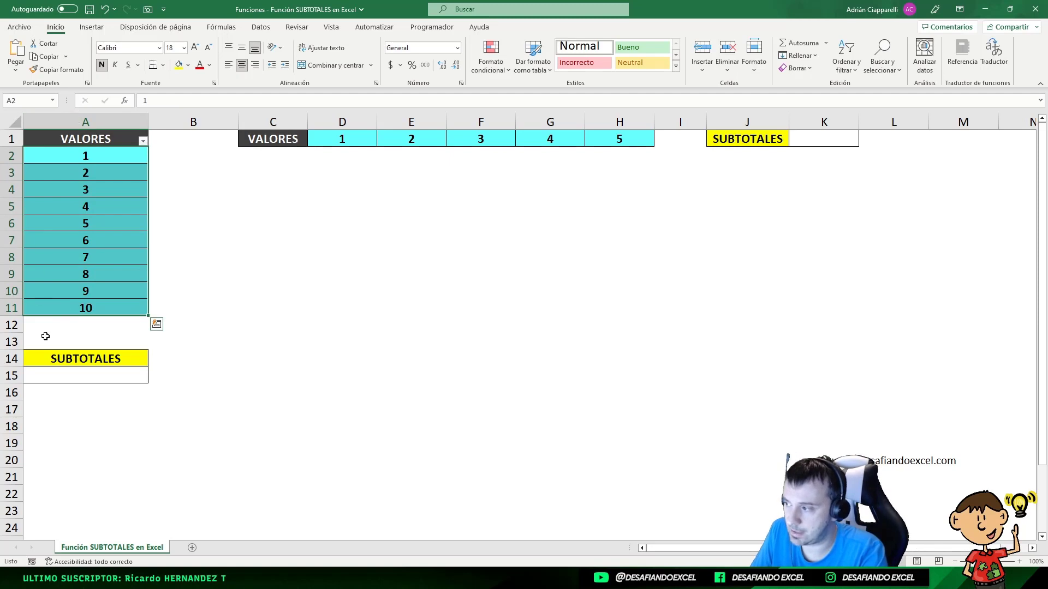
Step: Start a SUBTOTALES formula in A15, review the available function numbers and choose 1 - PROMEDIO
{"action": "left_click", "coordinate": [51, 376]}
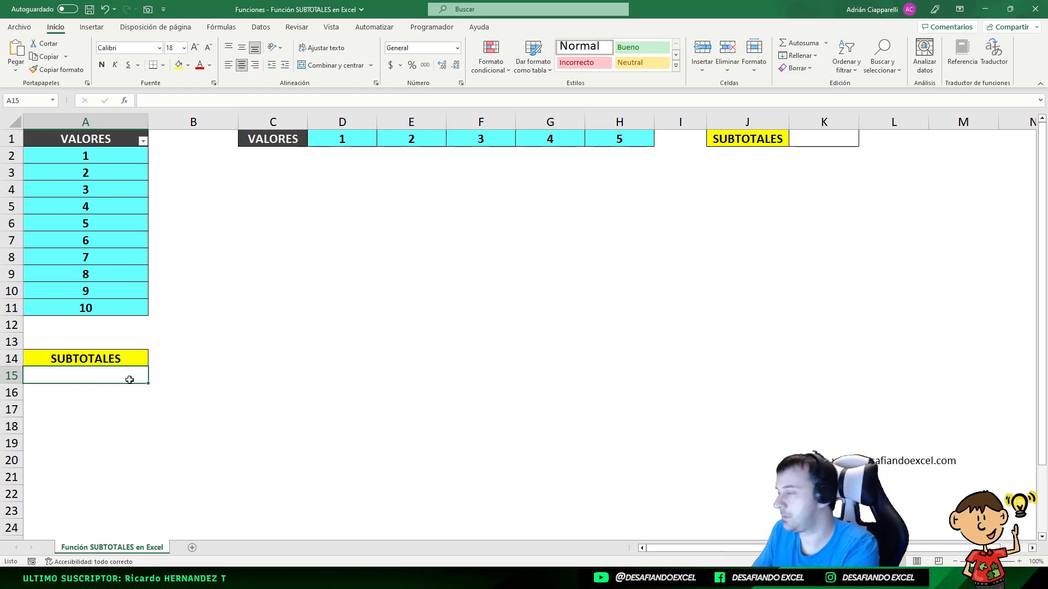
{"action": "type", "text": "="}
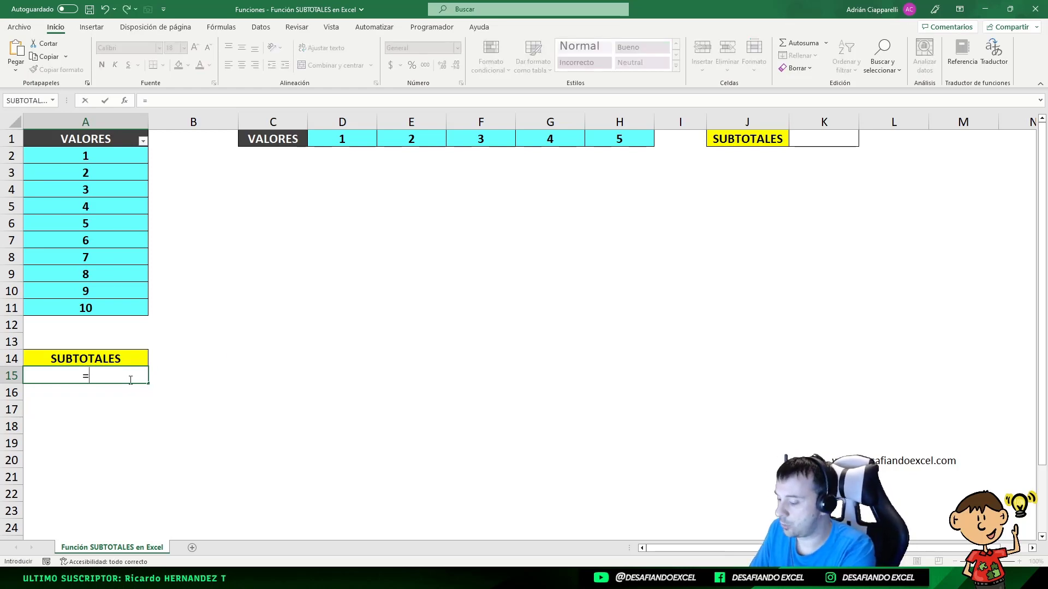
{"action": "type", "text": "SUBTOTALES("}
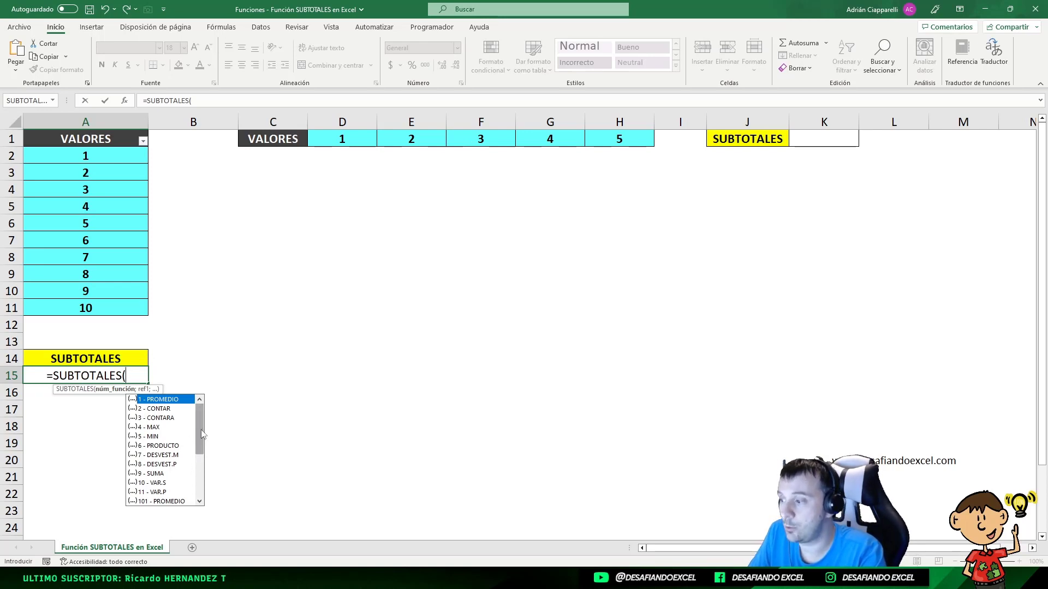
{"action": "mouse_move", "coordinate": [201, 430]}
{"action": "left_mouse_down"}
{"action": "mouse_move", "coordinate": [196, 479]}
{"action": "mouse_move", "coordinate": [197, 416]}
{"action": "left_mouse_up"}
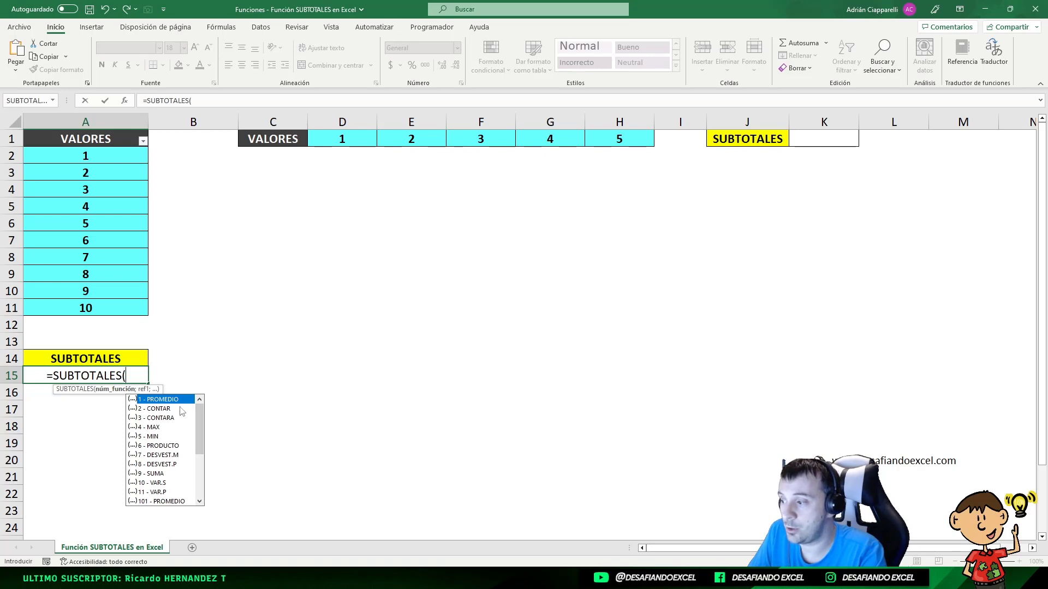
{"action": "scroll", "coordinate": [202, 424], "scroll_direction": "down", "scroll_amount": 2}
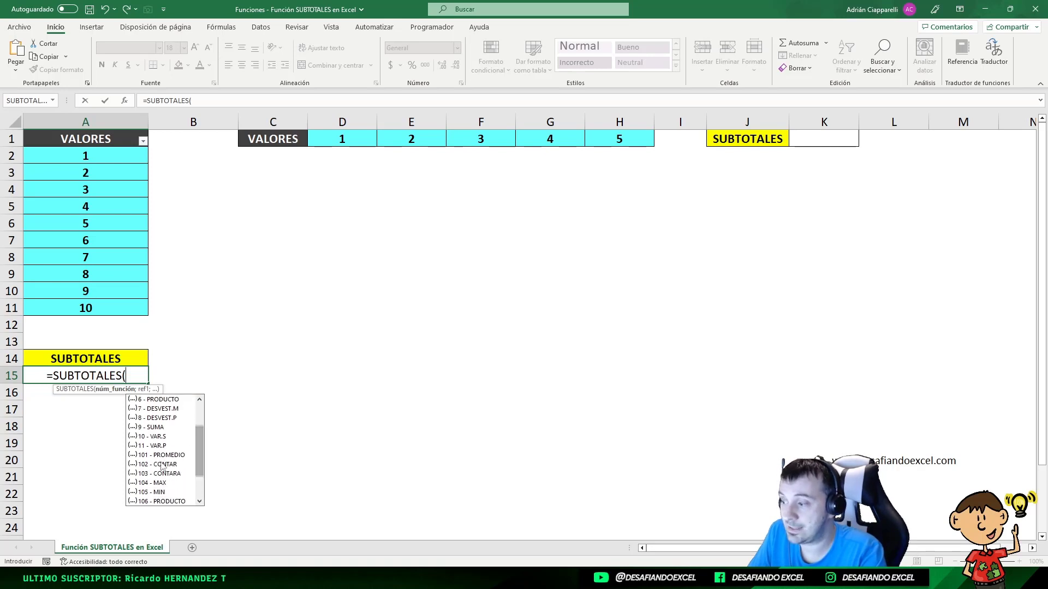
{"action": "scroll", "coordinate": [163, 459], "scroll_direction": "up", "scroll_amount": 2}
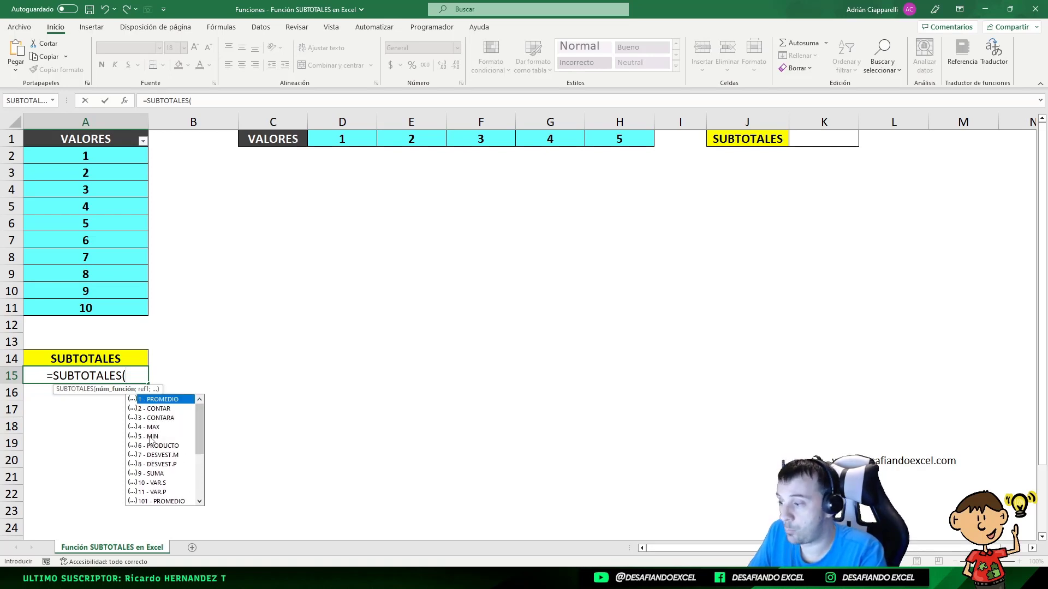
{"action": "scroll", "coordinate": [154, 453], "scroll_direction": "down", "scroll_amount": 4}
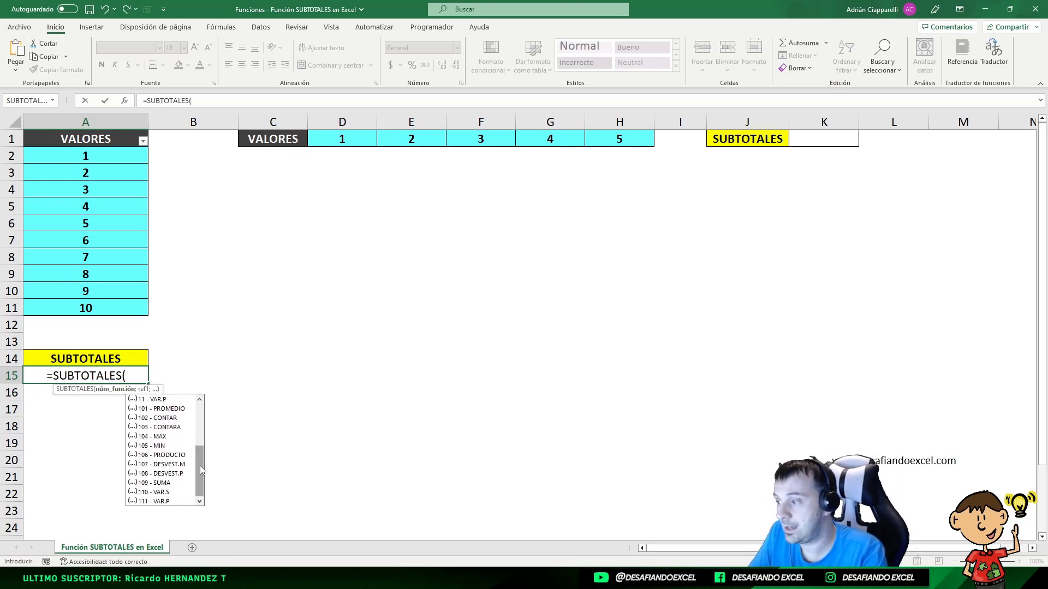
{"action": "left_click_drag", "start_coordinate": [198, 466], "coordinate": [199, 411]}
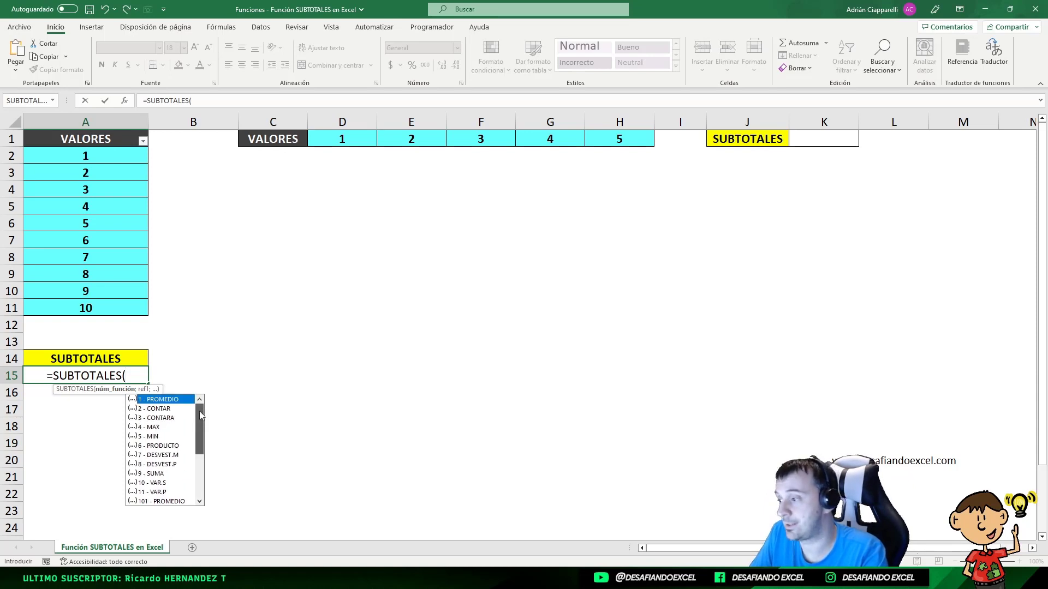
{"action": "scroll", "coordinate": [146, 481], "scroll_direction": "down", "scroll_amount": 2}
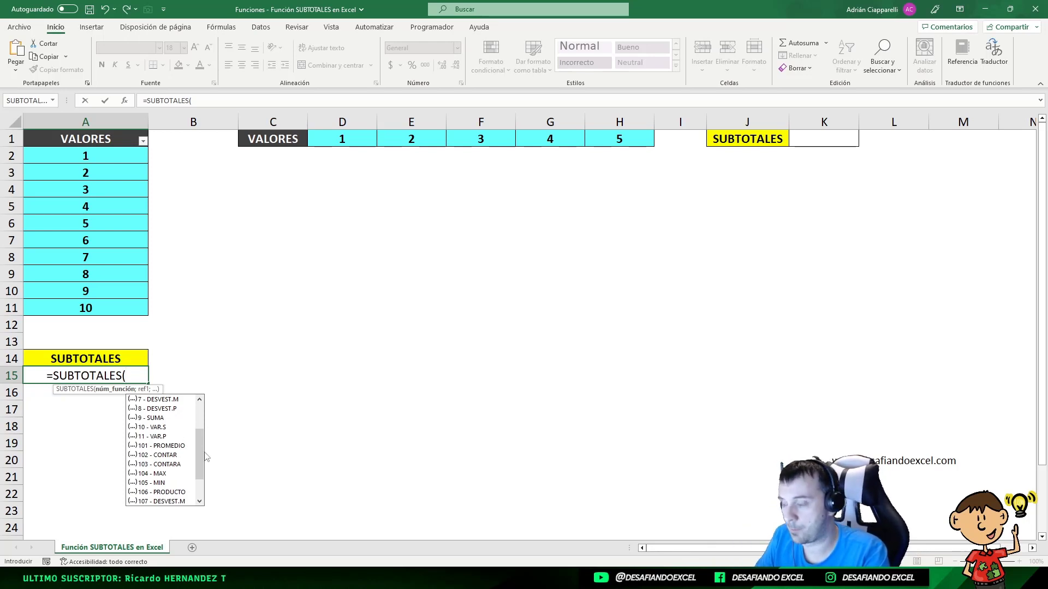
{"action": "left_click_drag", "start_coordinate": [200, 451], "coordinate": [201, 424]}
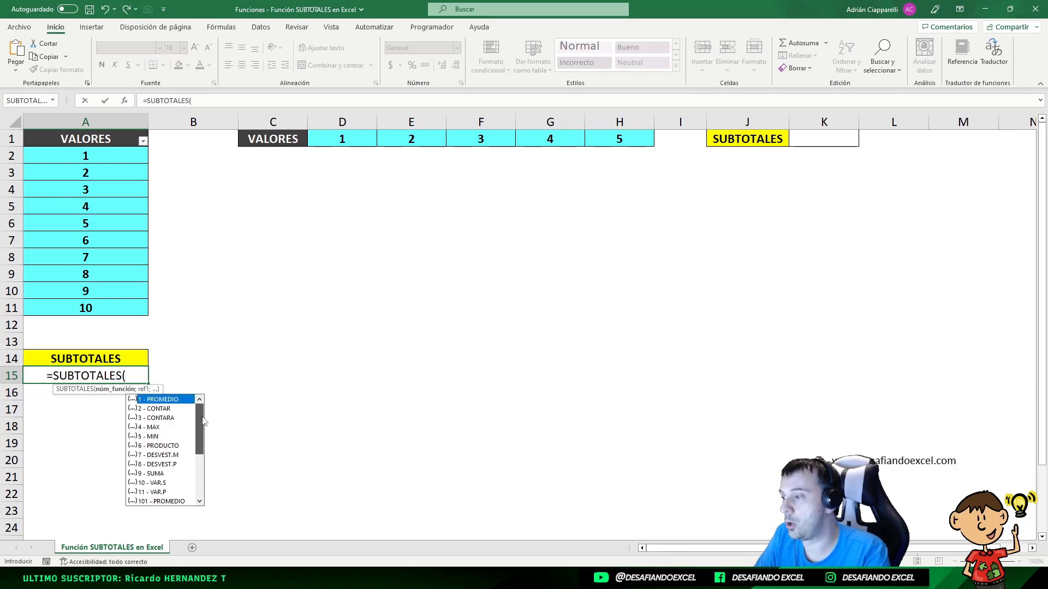
{"action": "double_click", "coordinate": [165, 400]}
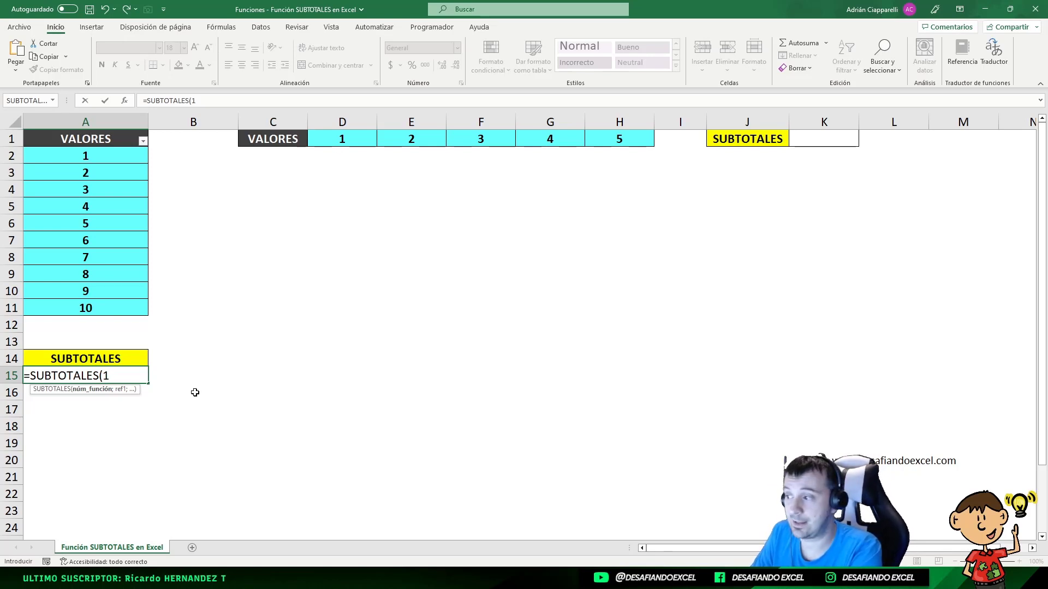
Step: Complete the A15 formula with A2:A11 as its reference range and select the resulting cell
{"action": "type", "text": ";"}
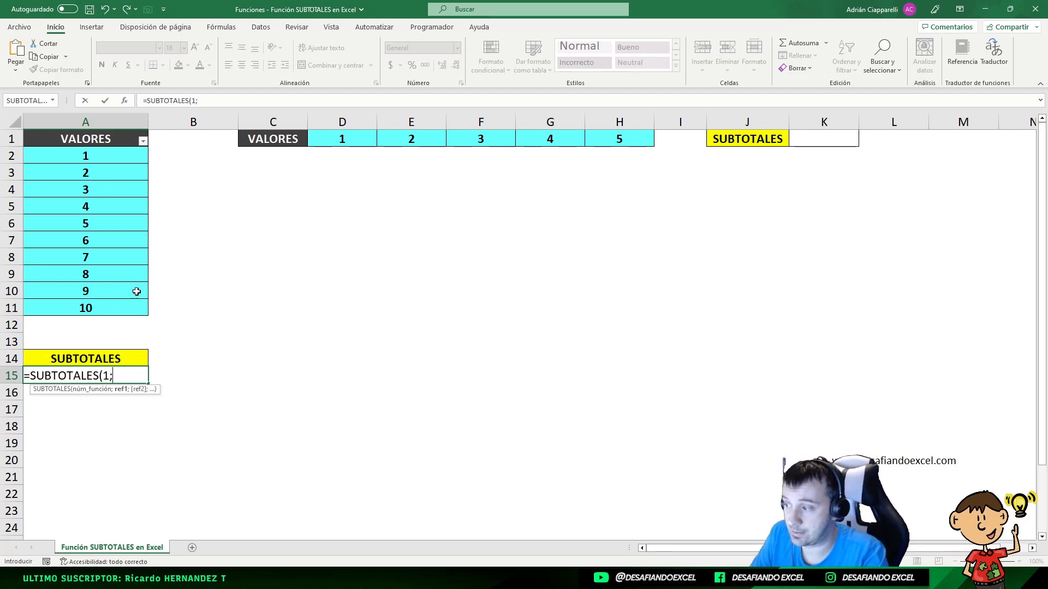
{"action": "left_click_drag", "start_coordinate": [80, 158], "coordinate": [65, 308]}
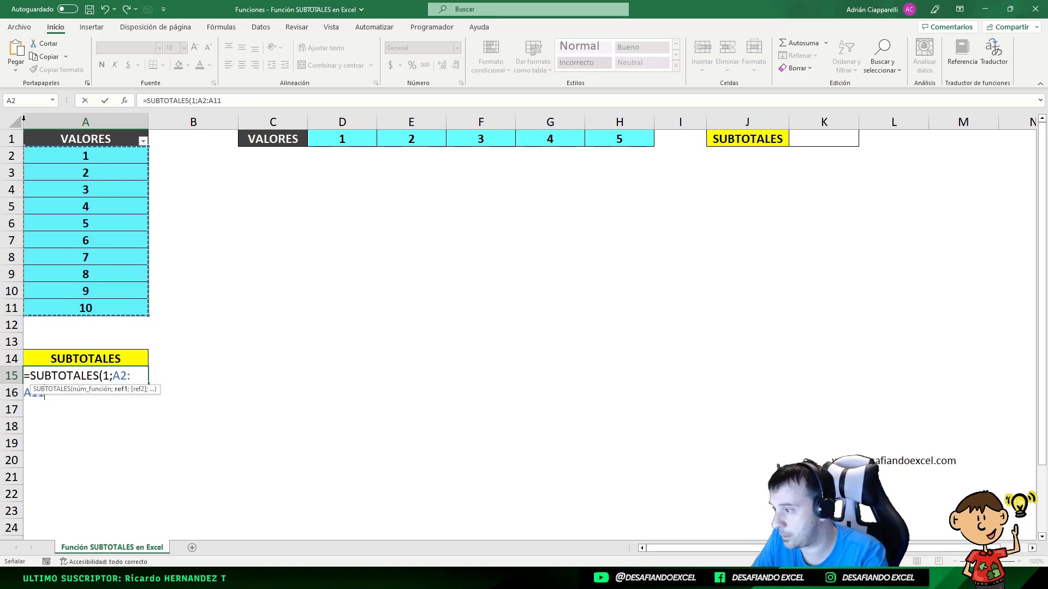
{"action": "type", "text": ")"}
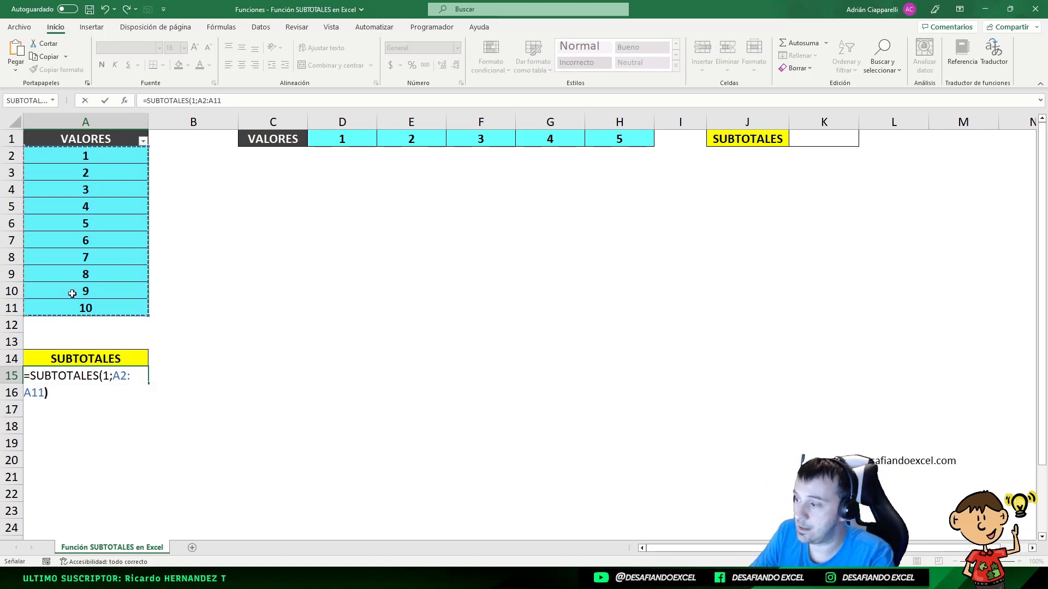
{"action": "key", "text": "Return"}
{"action": "left_click", "coordinate": [64, 378]}
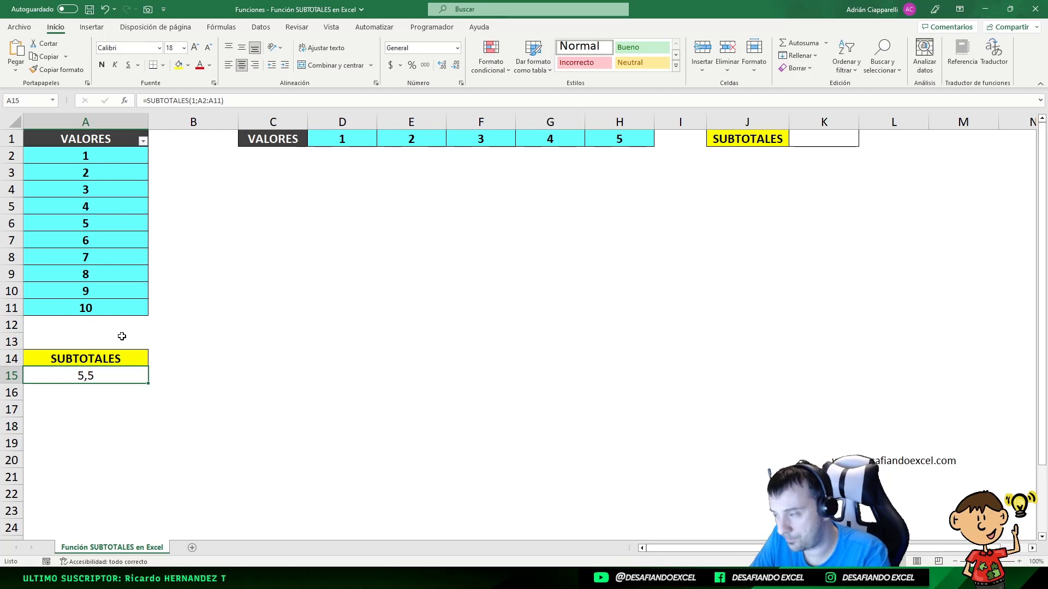
Step: Filter the VALORES column to exclude the value 4 and check the subtotal in A15
{"action": "right_click", "coordinate": [20, 224]}
{"action": "key", "text": "Escape"}
{"action": "left_click", "coordinate": [104, 136]}
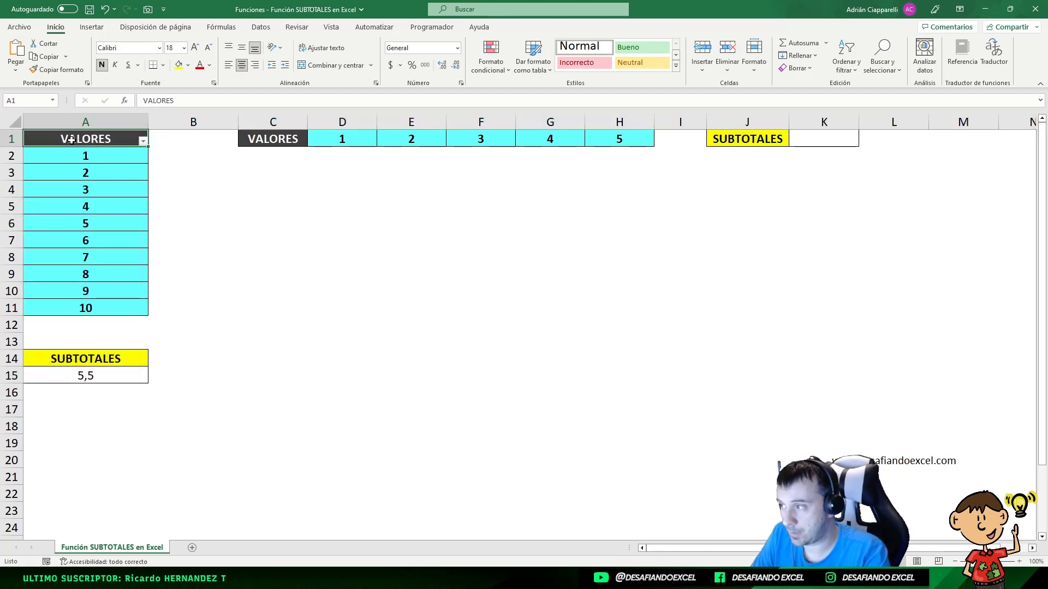
{"action": "left_click", "coordinate": [143, 141]}
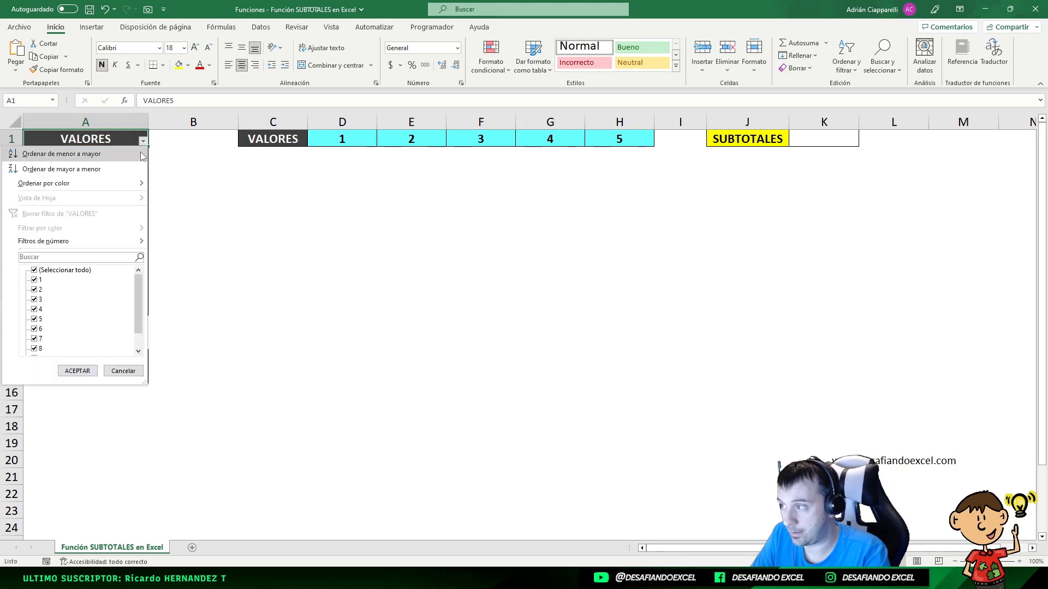
{"action": "left_click", "coordinate": [40, 310]}
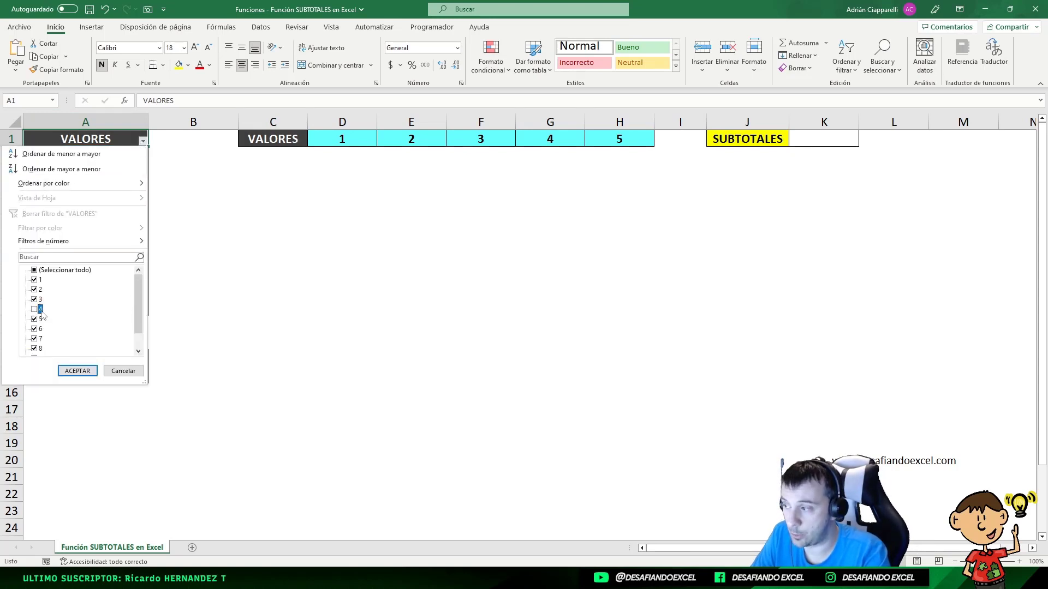
{"action": "left_click", "coordinate": [77, 370]}
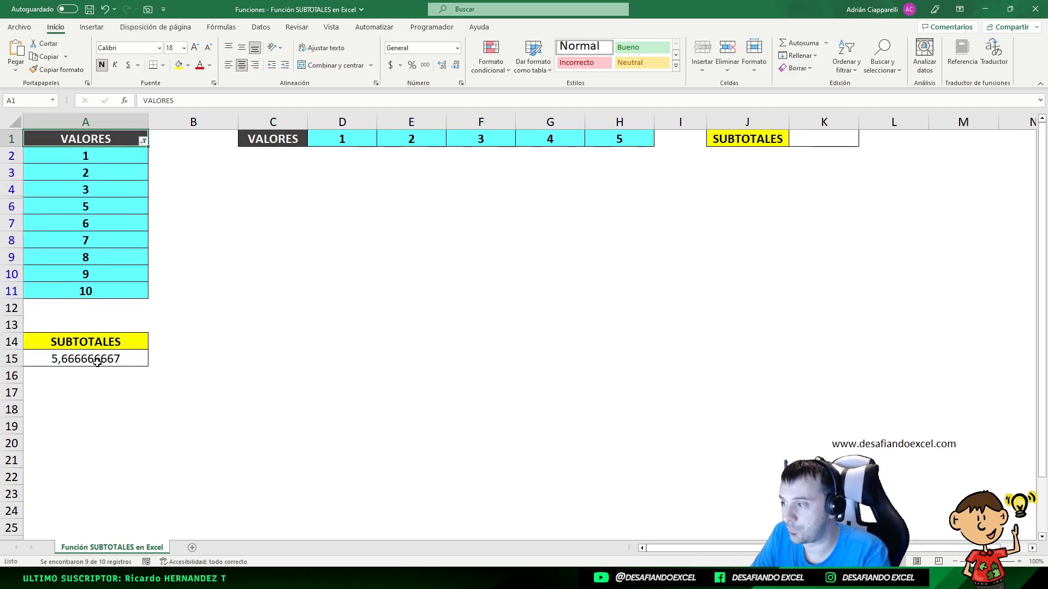
{"action": "left_click", "coordinate": [97, 363]}
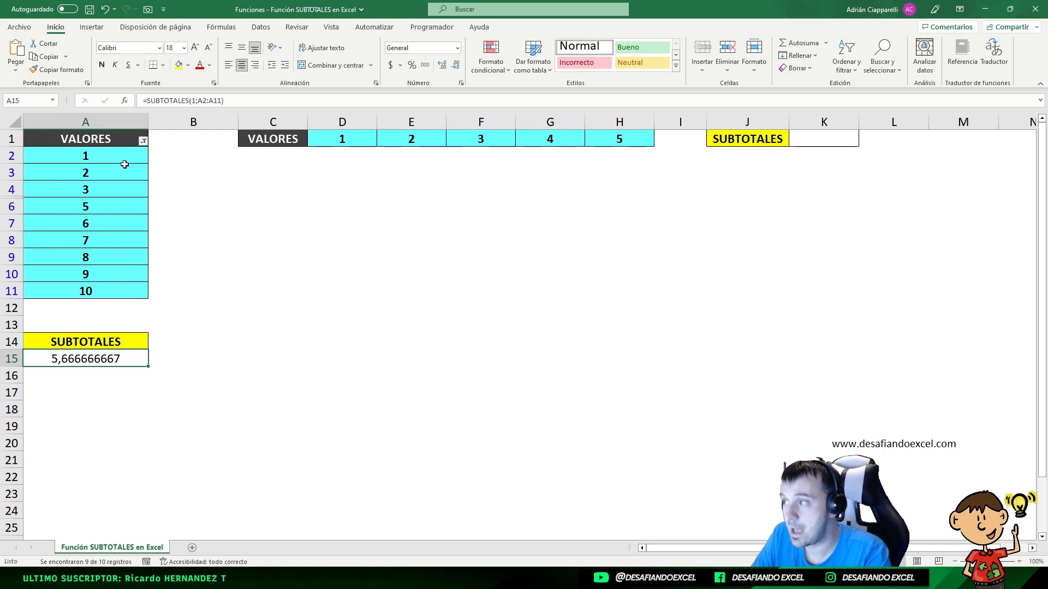
Step: Include the value 4 in the VALORES filter again so that all values are selected
{"action": "left_click", "coordinate": [143, 141]}
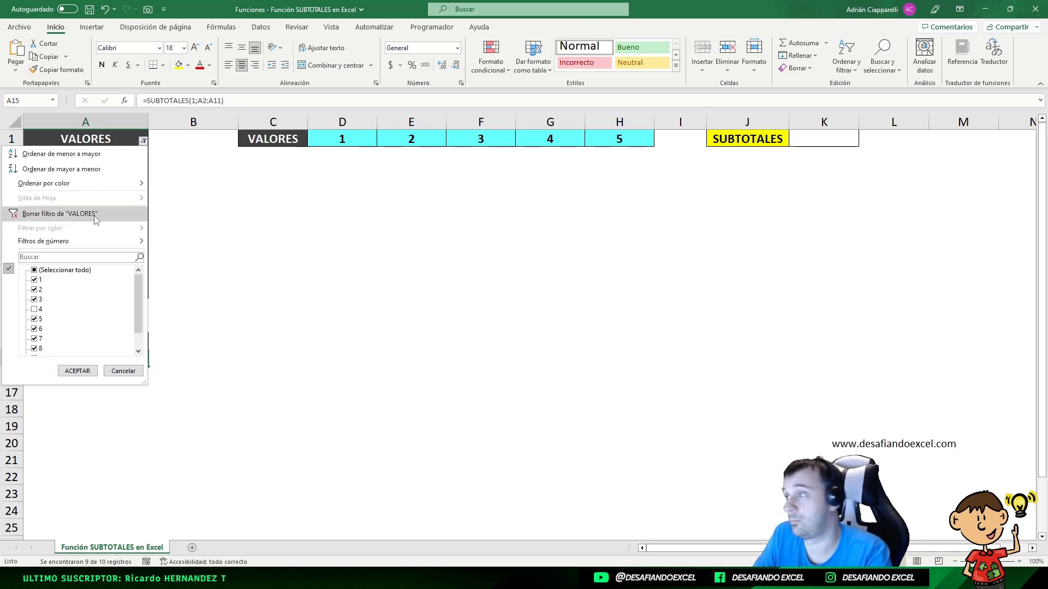
{"action": "left_click", "coordinate": [123, 371]}
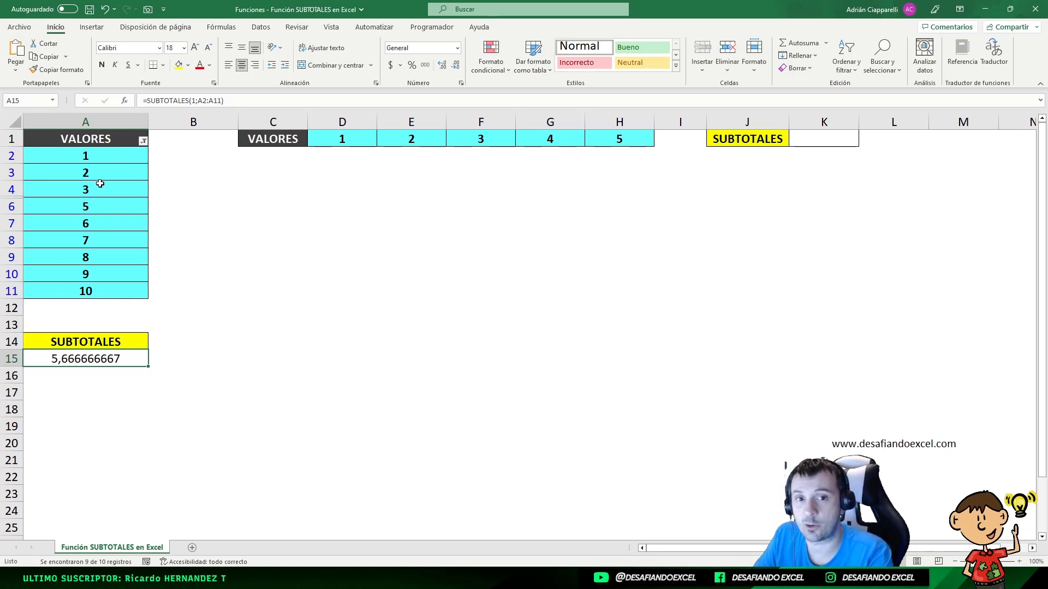
{"action": "left_click", "coordinate": [144, 140]}
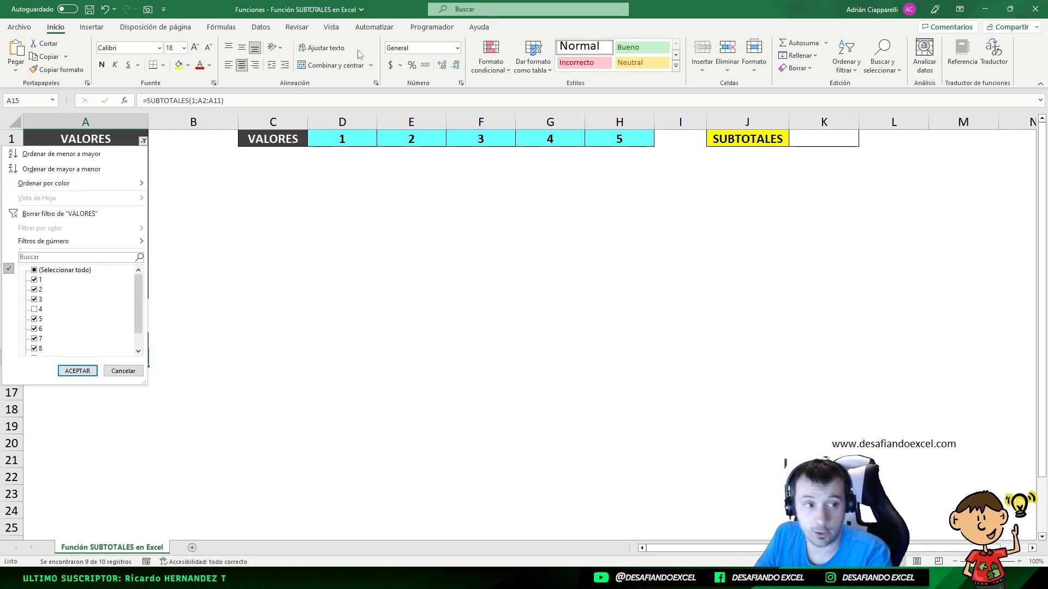
{"action": "left_click", "coordinate": [39, 310]}
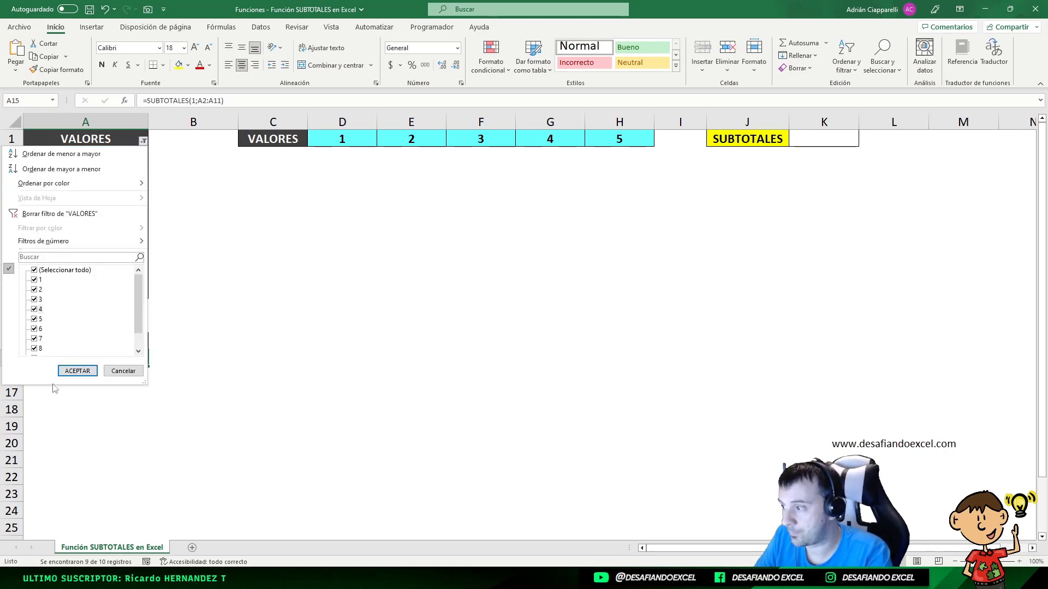
{"action": "left_click", "coordinate": [77, 371]}
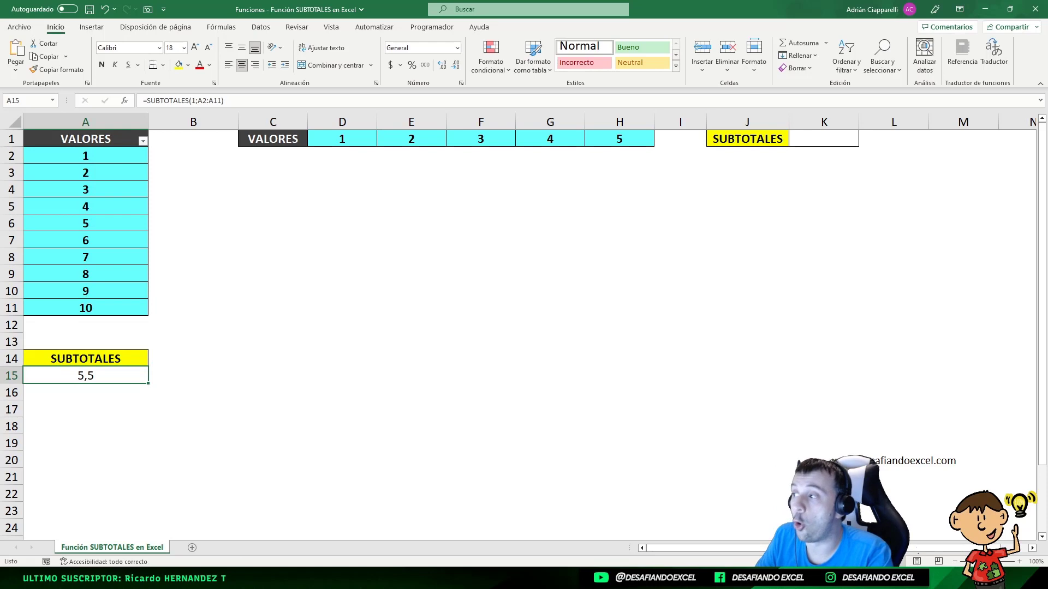
Step: Hide row 5 manually and select the subtotal cell A15
{"action": "left_click", "coordinate": [12, 207]}
{"action": "right_click", "coordinate": [13, 210]}
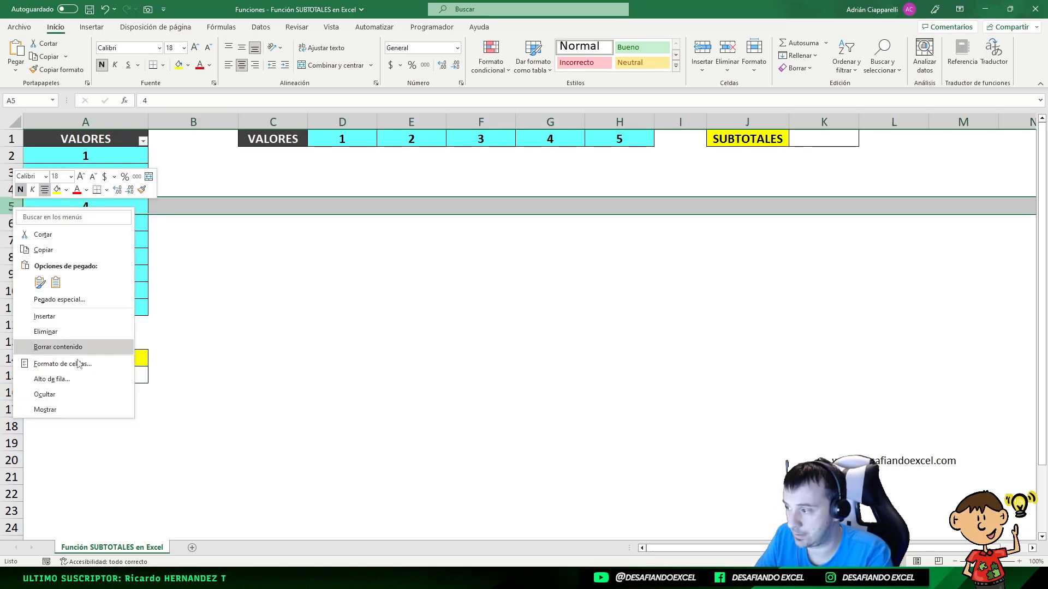
{"action": "left_click", "coordinate": [82, 394]}
{"action": "left_click", "coordinate": [133, 355]}
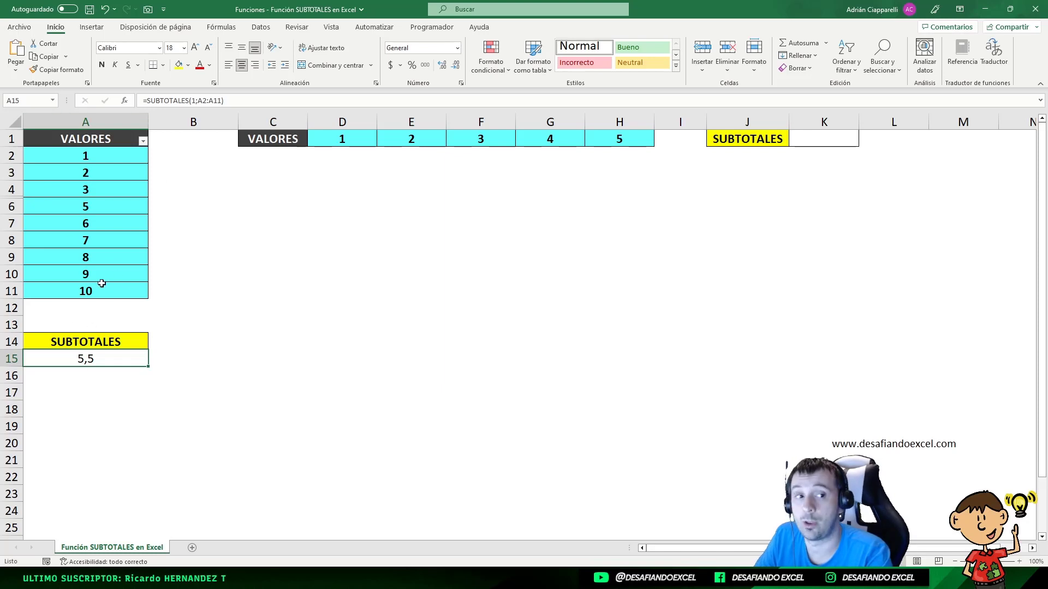
Step: Change the function number of the SUBTOTALES formula in A15 to 101
{"action": "double_click", "coordinate": [103, 363]}
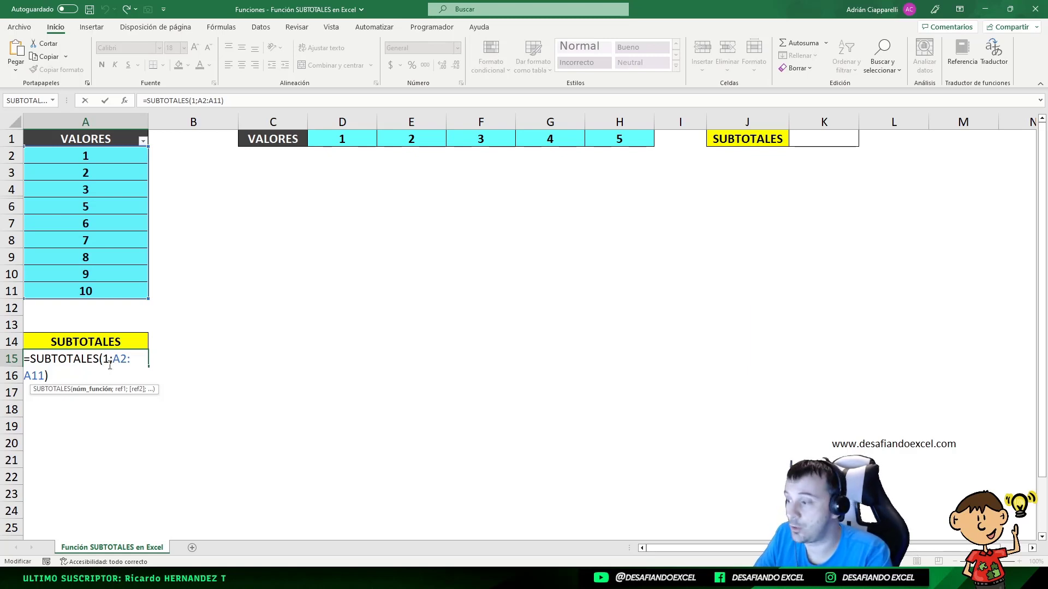
{"action": "type", "text": "10"}
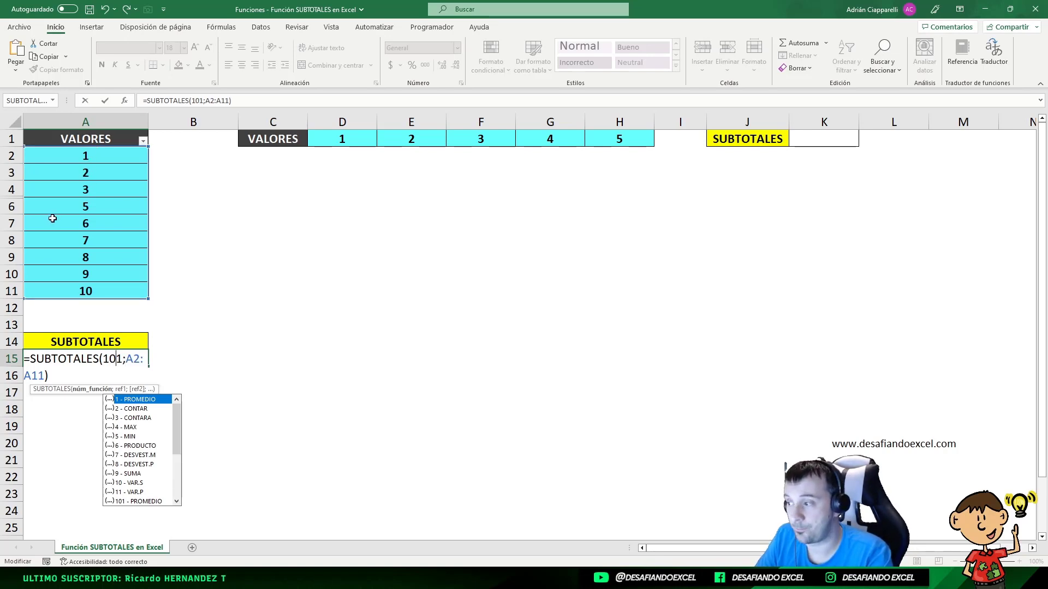
{"action": "key", "text": "Return"}
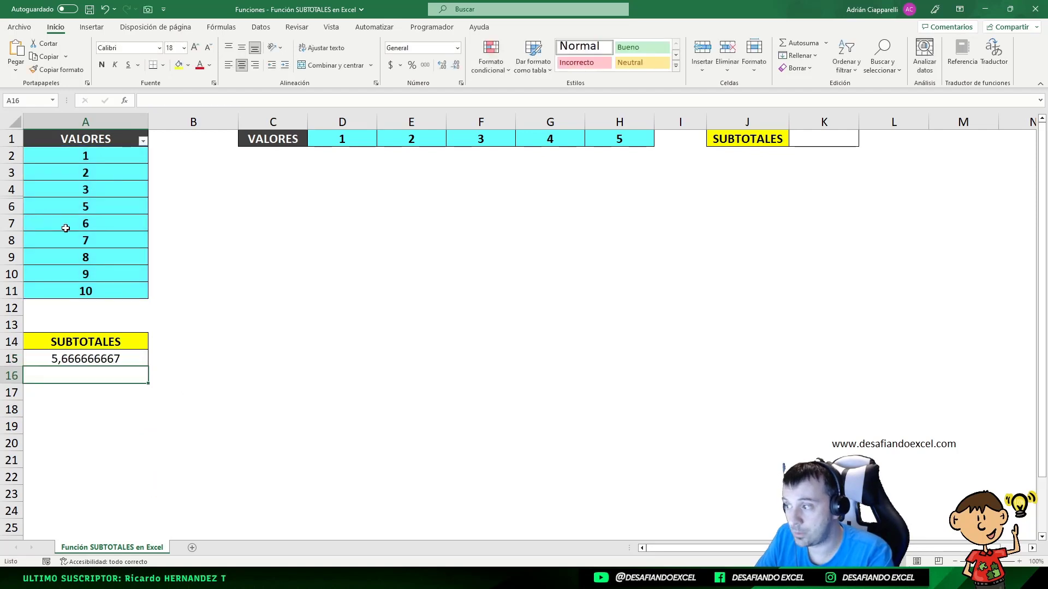
Step: Change the function number of the SUBTOTALES formula in A15 to 1 and select the cell to check its result
{"action": "left_click", "coordinate": [88, 361]}
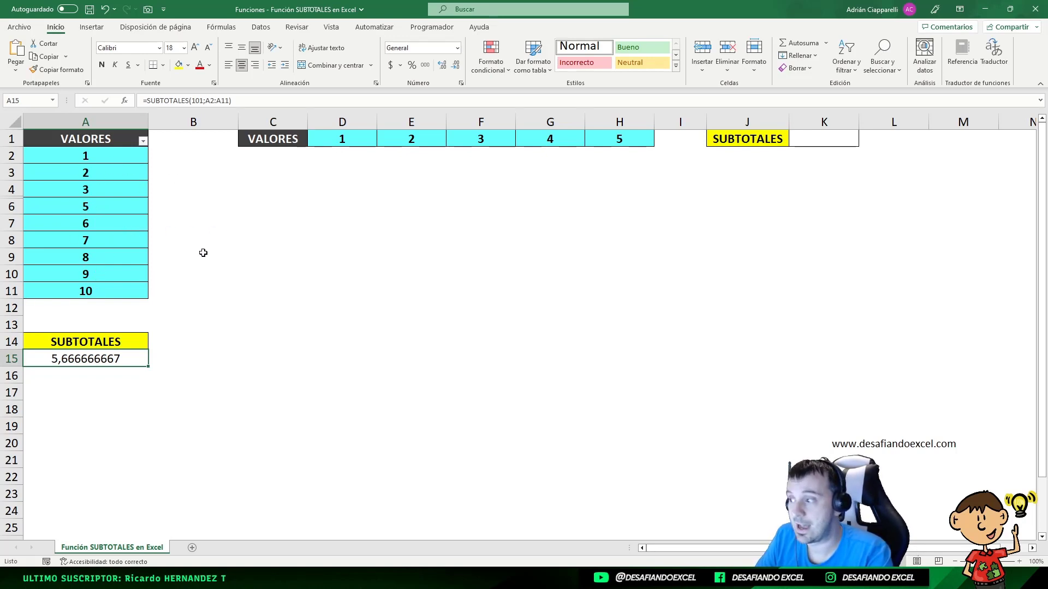
{"action": "double_click", "coordinate": [91, 359]}
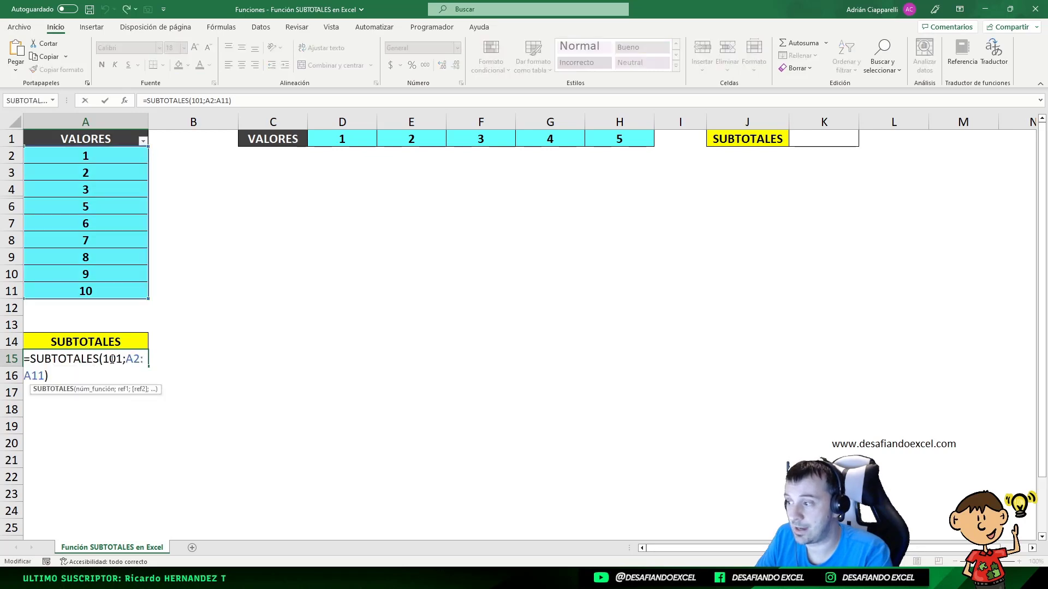
{"action": "left_click_drag", "start_coordinate": [117, 360], "coordinate": [104, 359]}
{"action": "key", "text": "BackSpace"}
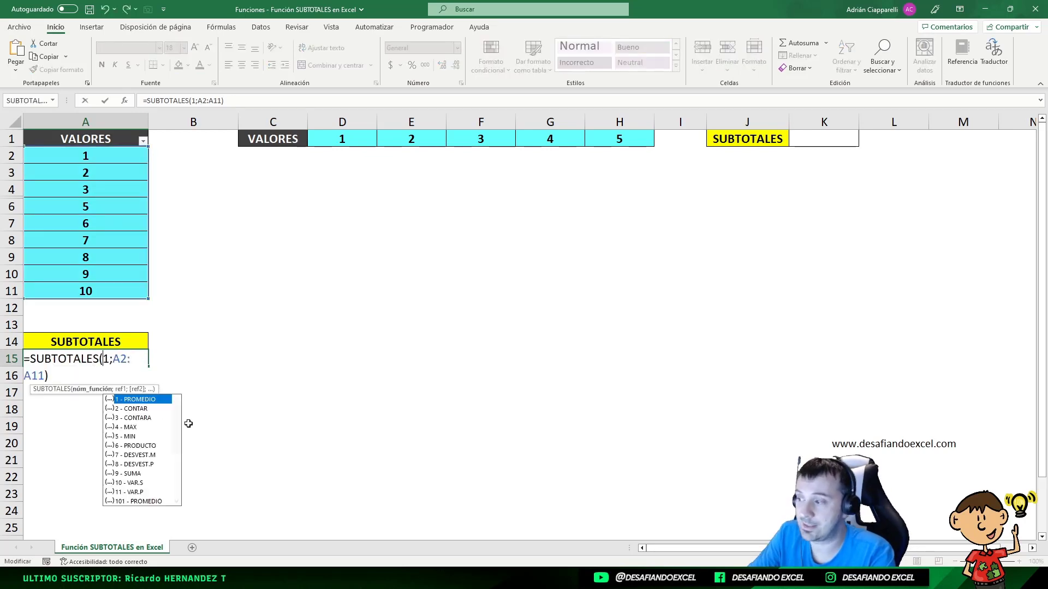
{"action": "key", "text": "Return"}
{"action": "left_click", "coordinate": [85, 357]}
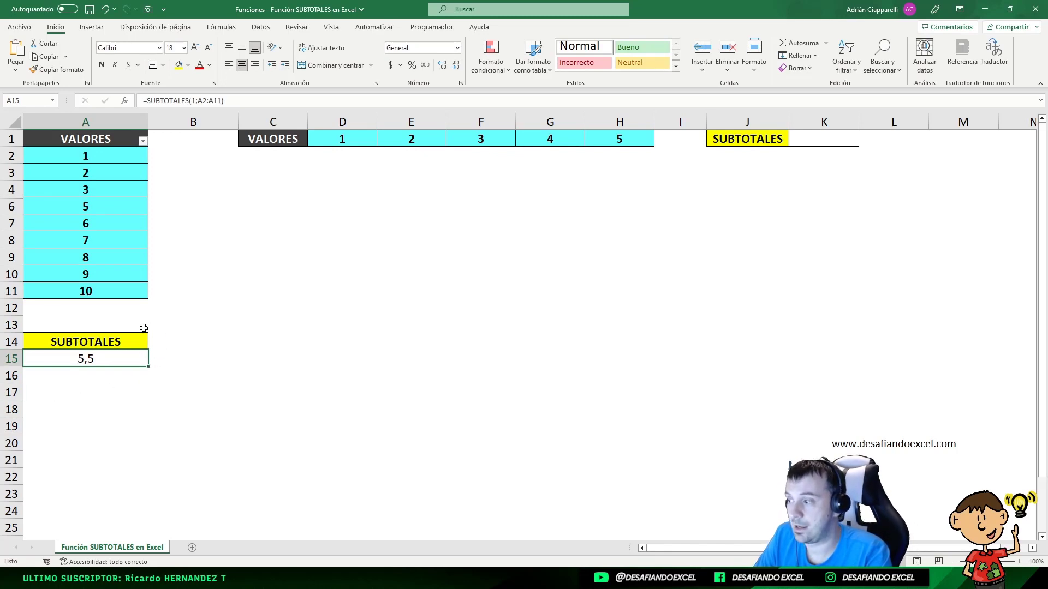
Step: Set the function number of the SUBTOTALES formula in A15 back to 101 and compare the subtotal with the visible values
{"action": "double_click", "coordinate": [114, 358]}
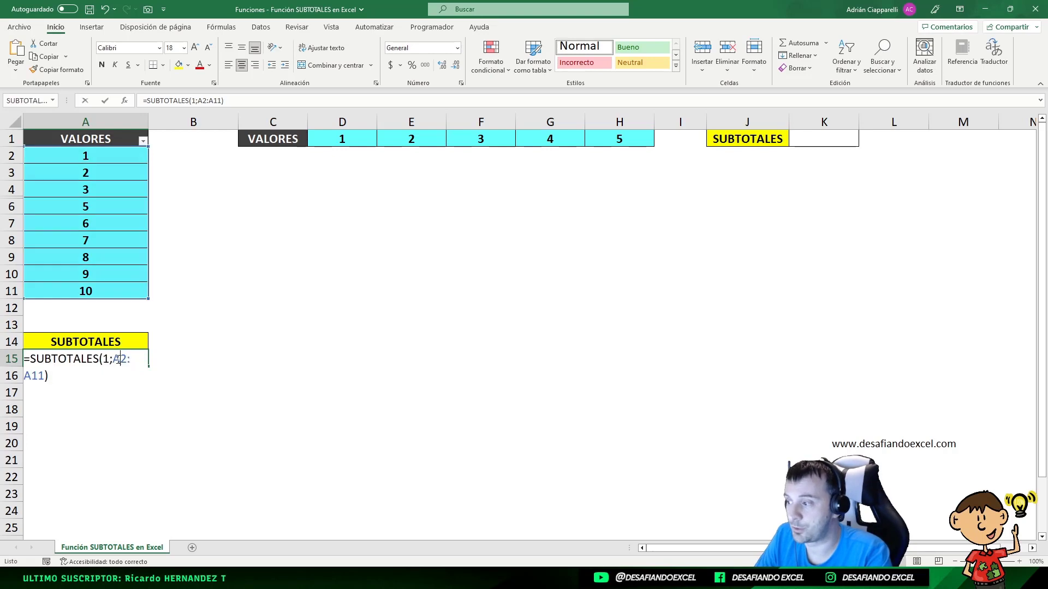
{"action": "left_click", "coordinate": [110, 358]}
{"action": "type", "text": "01"}
{"action": "key", "text": "Return"}
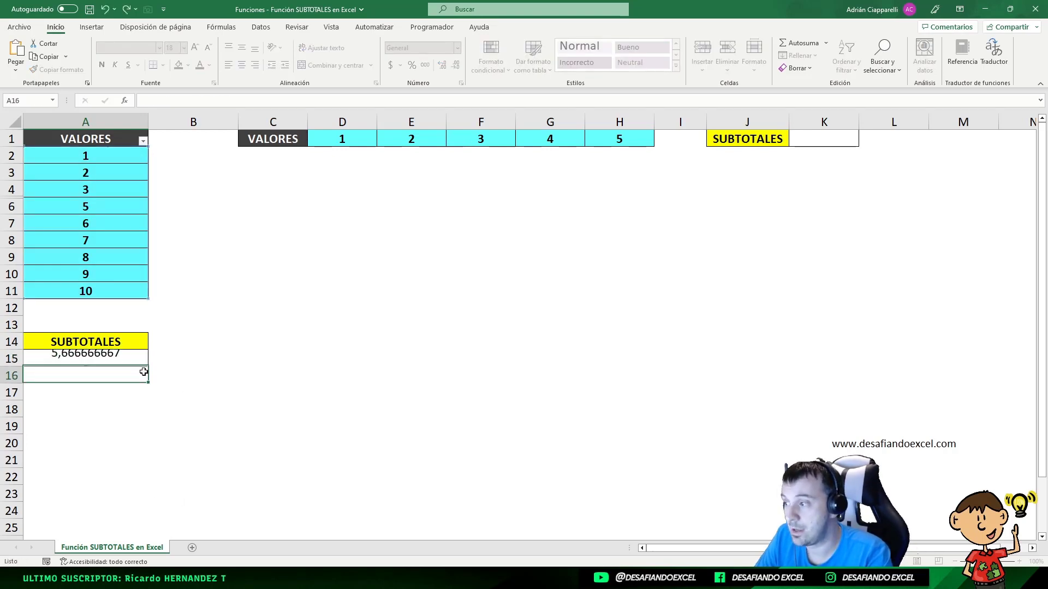
{"action": "left_click", "coordinate": [54, 338]}
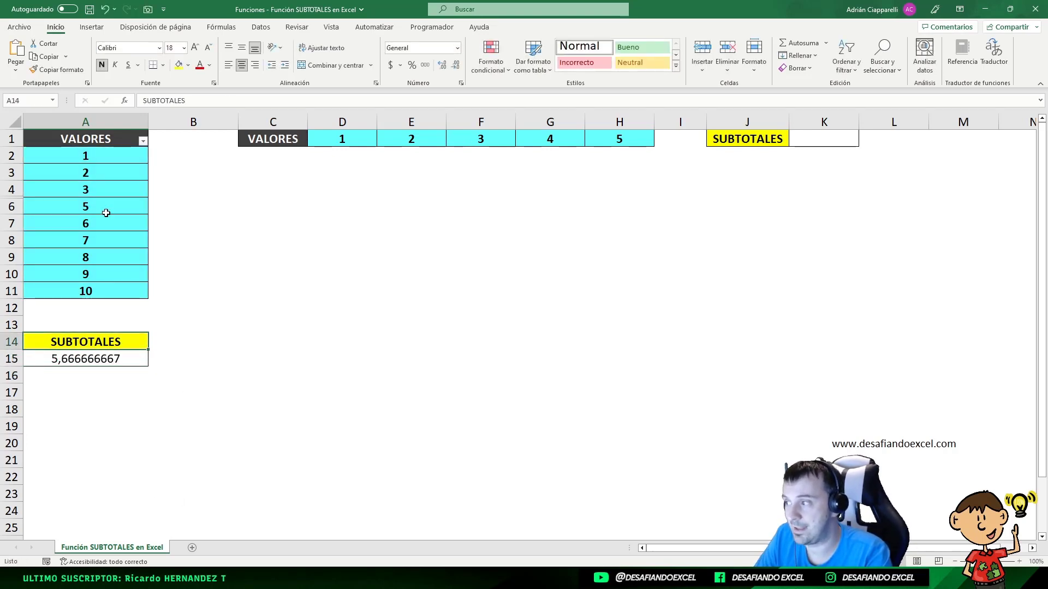
{"action": "left_click", "coordinate": [40, 209]}
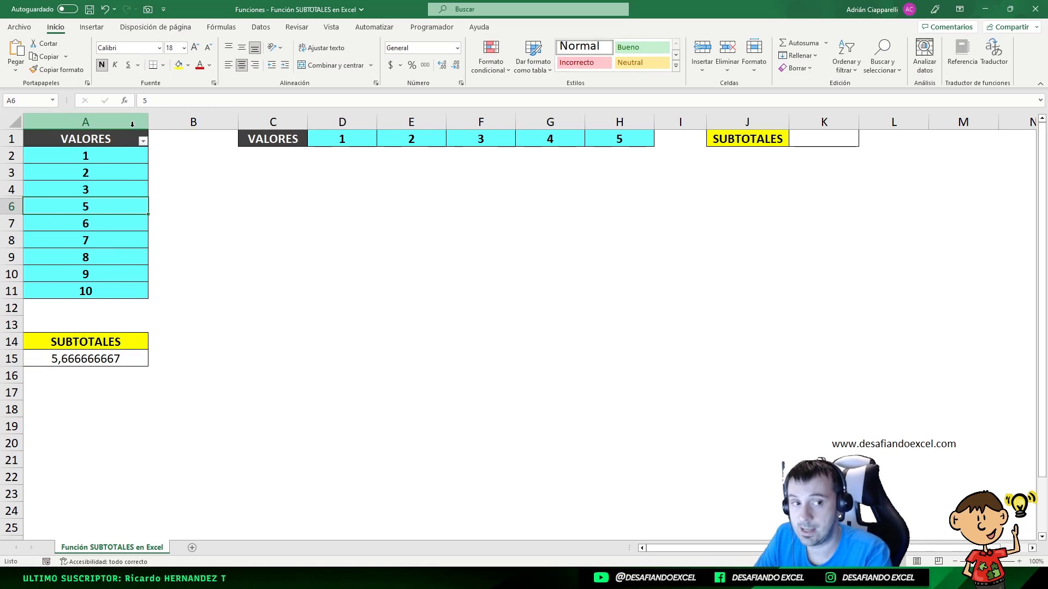
Step: Replace the function number in A15's SUBTOTALES formula with 4 (MAX) for the range A2:A11
{"action": "double_click", "coordinate": [70, 355]}
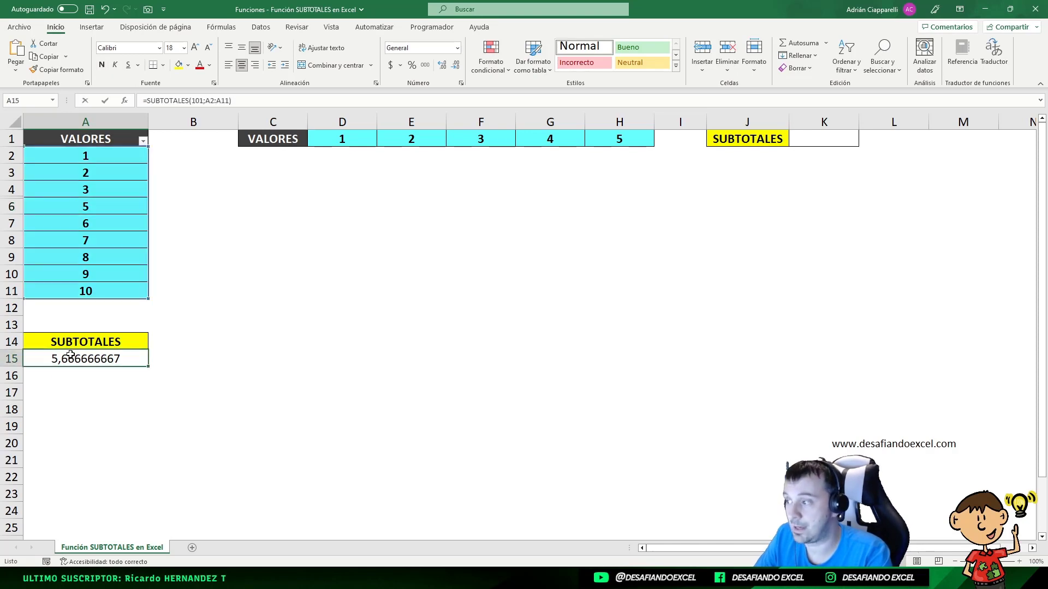
{"action": "double_click", "coordinate": [115, 358]}
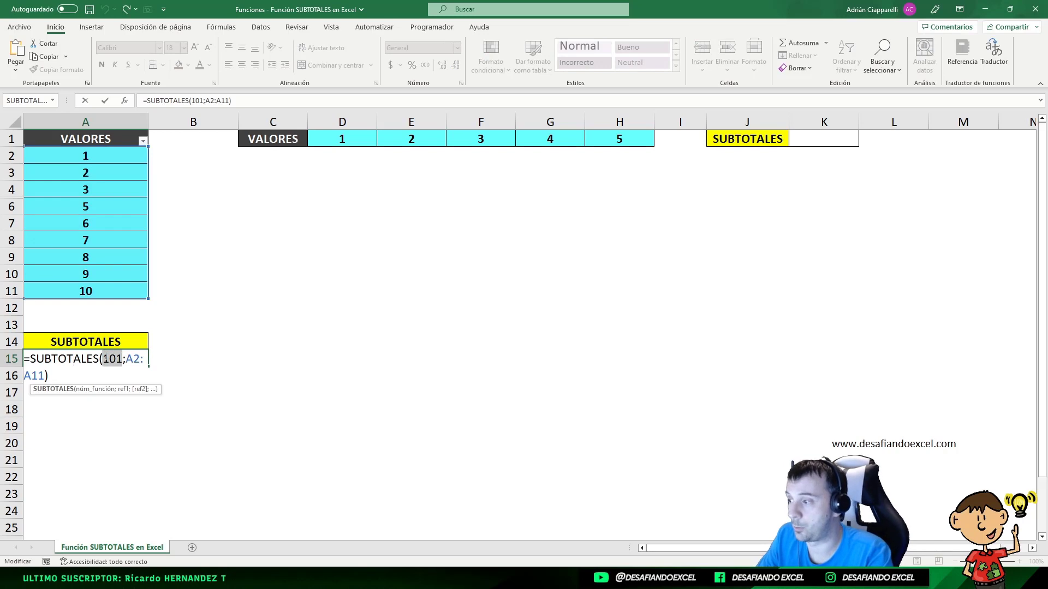
{"action": "key", "text": "BackSpace"}
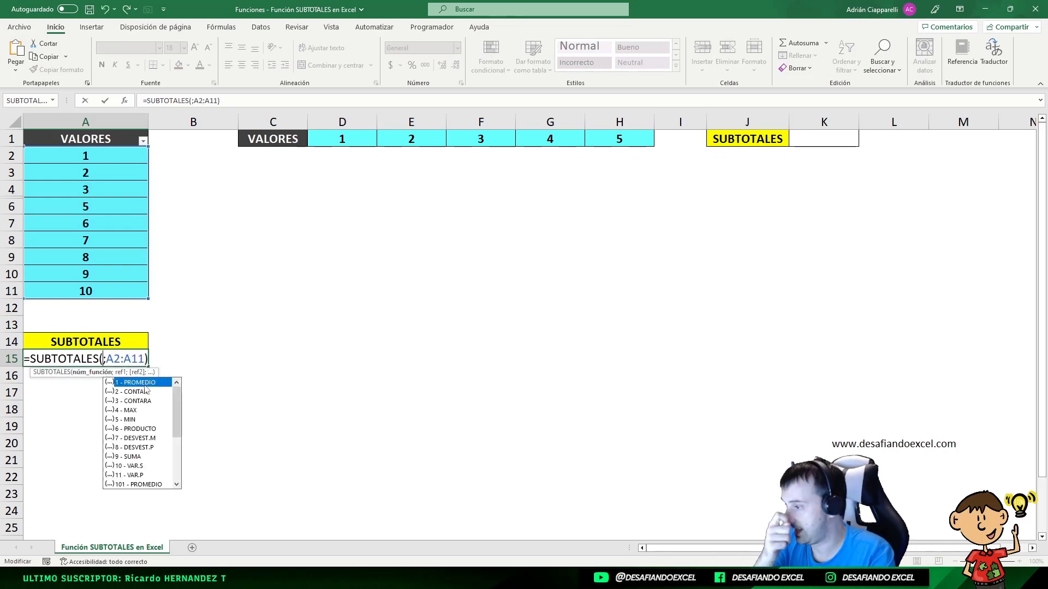
{"action": "left_click", "coordinate": [136, 410]}
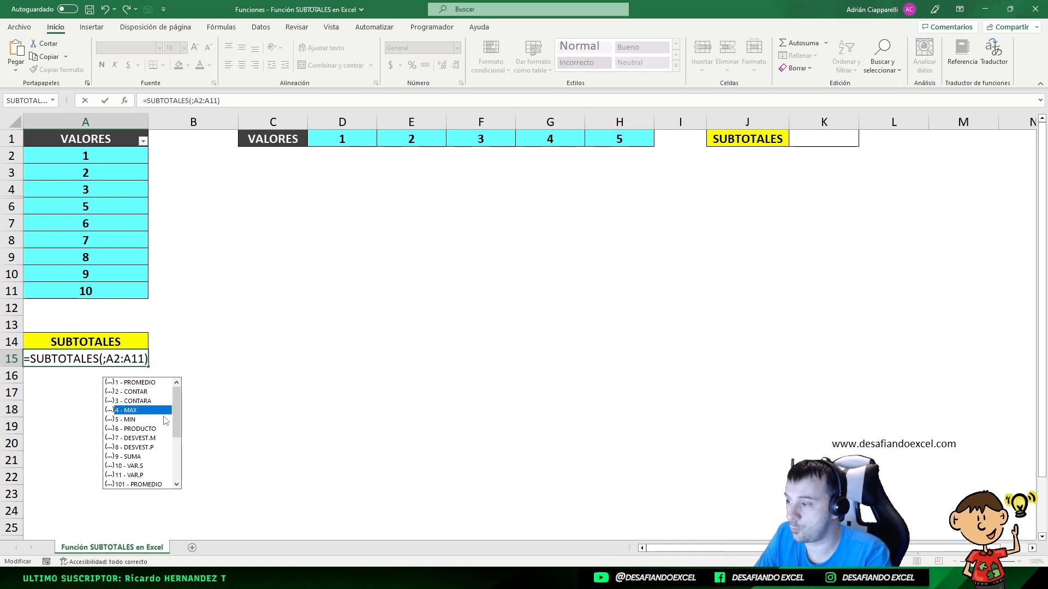
{"action": "key", "text": "Return"}
{"action": "left_click", "coordinate": [126, 355]}
{"action": "double_click", "coordinate": [111, 360]}
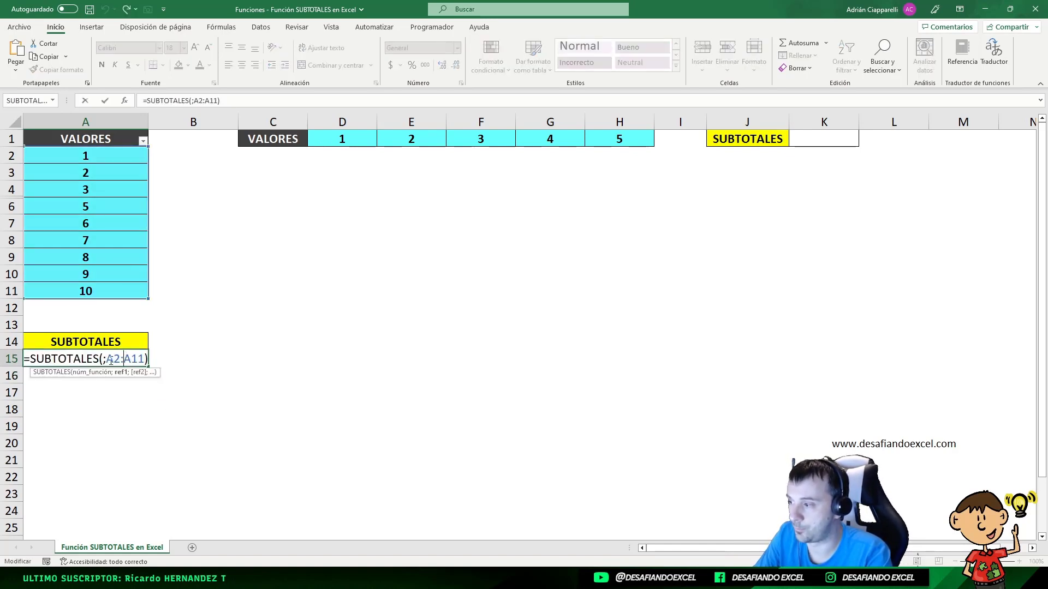
{"action": "left_click", "coordinate": [102, 359]}
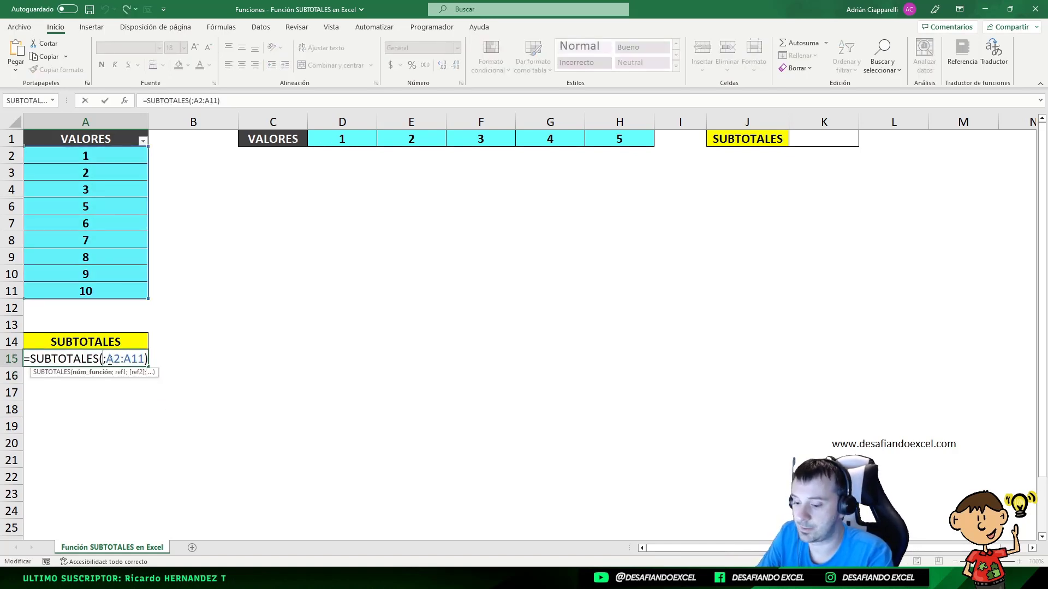
{"action": "type", "text": "4"}
{"action": "key", "text": "Return"}
{"action": "left_click", "coordinate": [105, 358]}
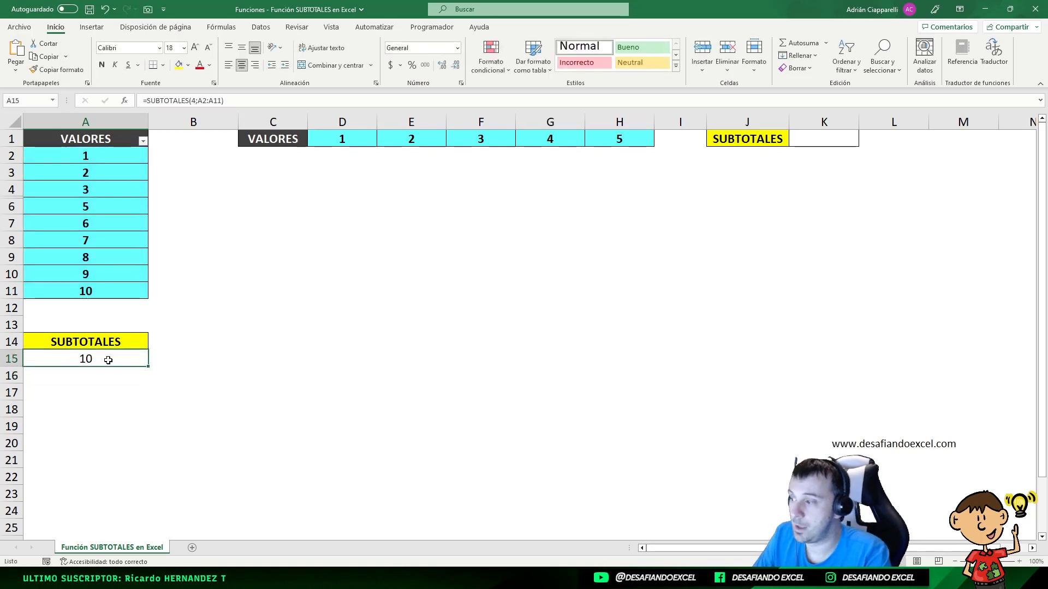
Step: Unhide row 5 between rows 4 and 6, and compare the subtotal in A15 with the value in A11
{"action": "left_click_drag", "start_coordinate": [12, 190], "coordinate": [11, 206]}
{"action": "right_click", "coordinate": [12, 205]}
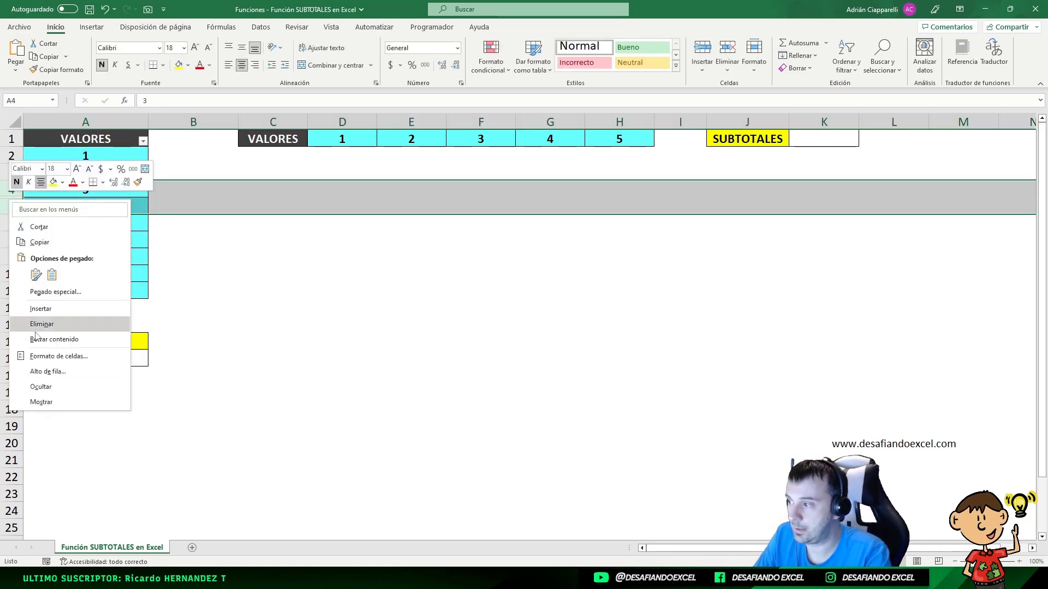
{"action": "left_click", "coordinate": [65, 401]}
{"action": "left_click", "coordinate": [298, 324]}
{"action": "left_click", "coordinate": [117, 376]}
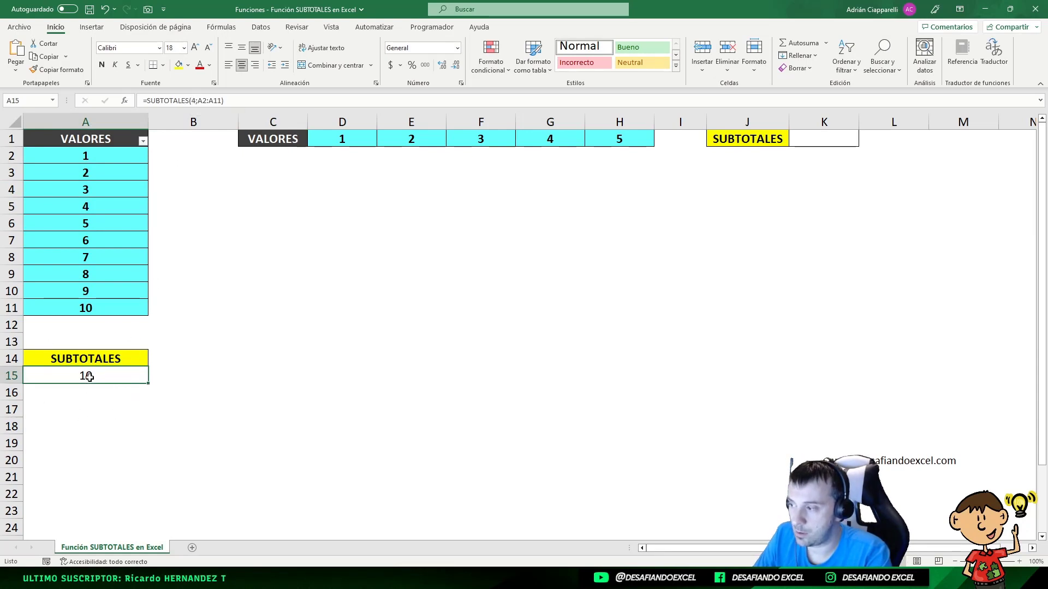
{"action": "left_click", "coordinate": [82, 306]}
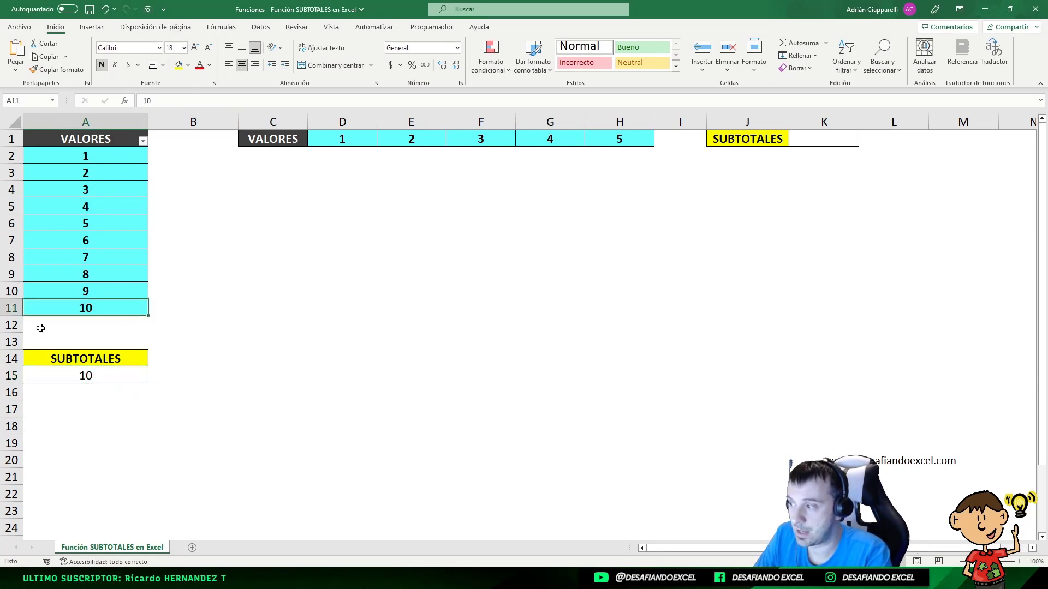
Step: Hide row 11 manually and select the subtotal cell A15 to check its maximum
{"action": "left_click", "coordinate": [10, 308]}
{"action": "right_click", "coordinate": [10, 308]}
{"action": "left_click", "coordinate": [71, 488]}
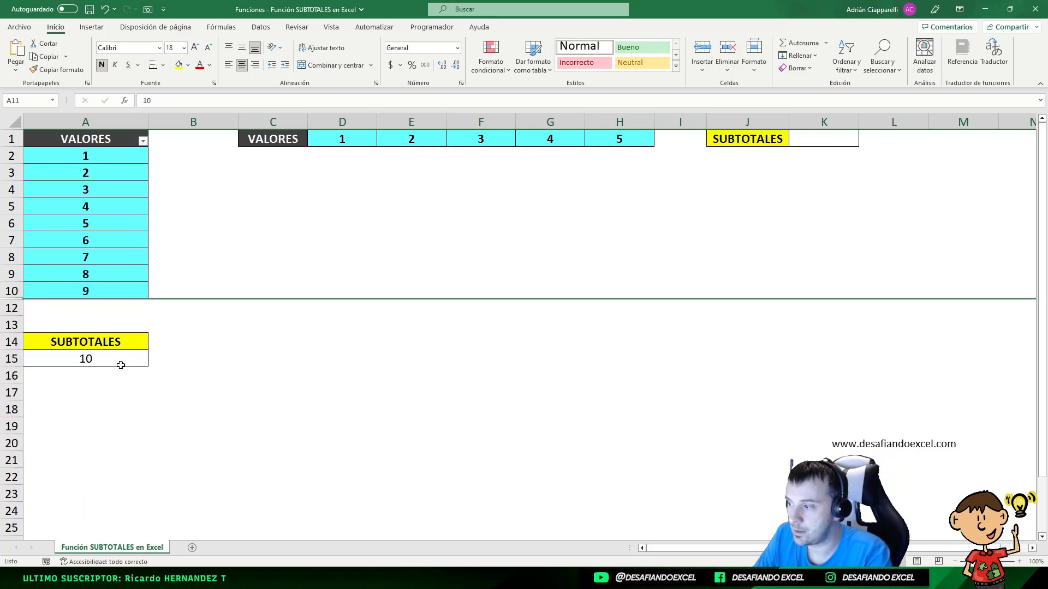
{"action": "left_click", "coordinate": [93, 358]}
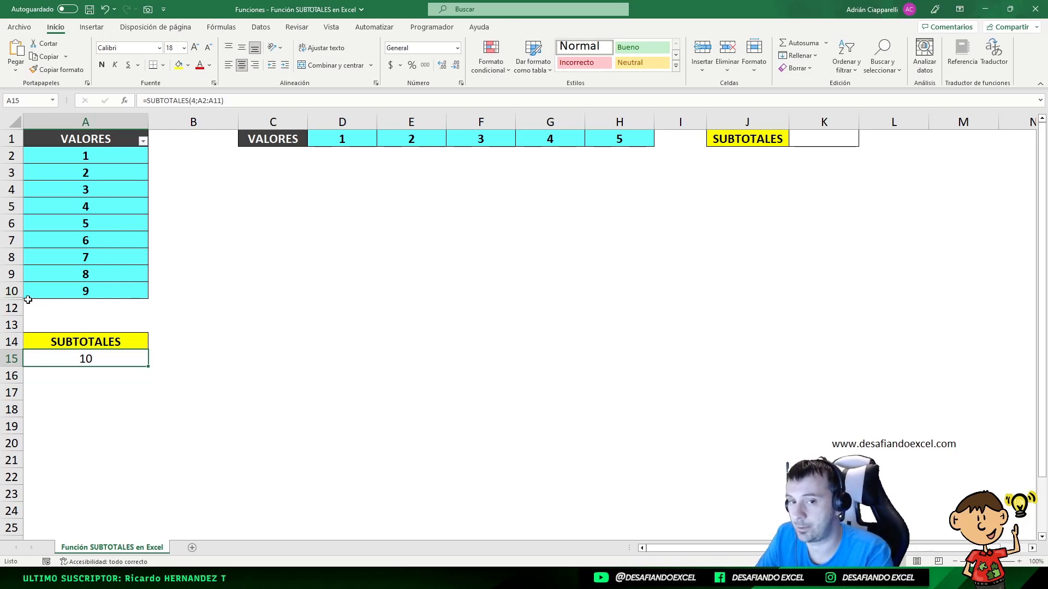
Step: Change the function number in A15 to 104 and compare the subtotal with the last visible value in A10
{"action": "double_click", "coordinate": [119, 360]}
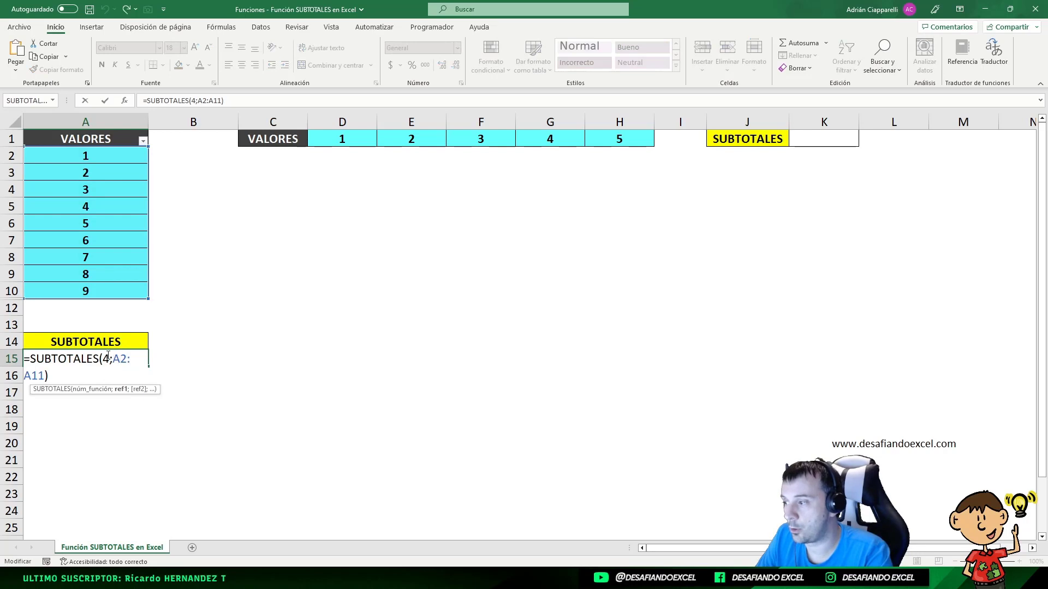
{"action": "left_click", "coordinate": [106, 358]}
{"action": "type", "text": "10"}
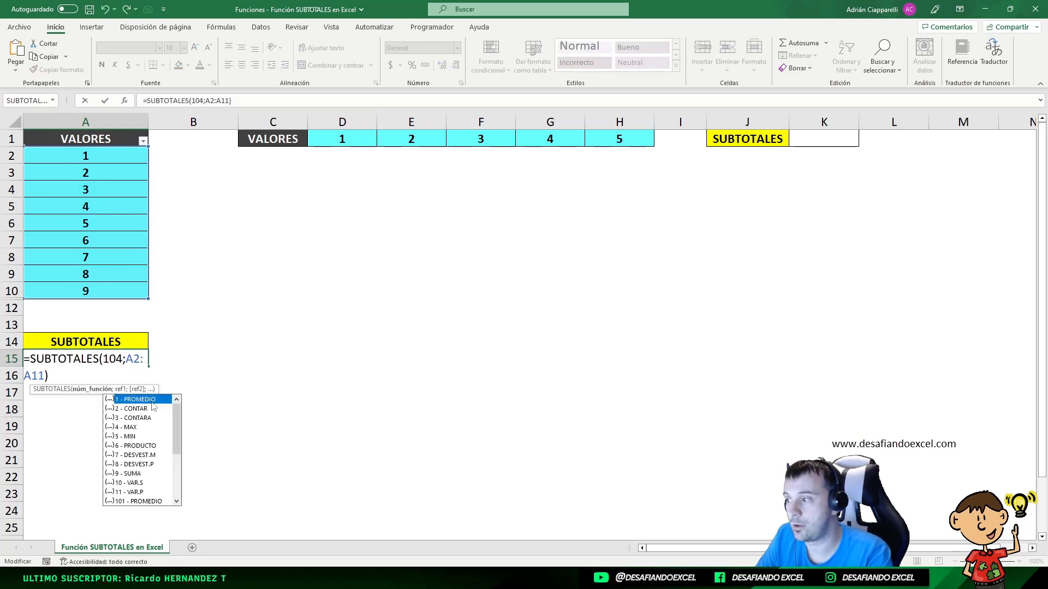
{"action": "key", "text": "Return"}
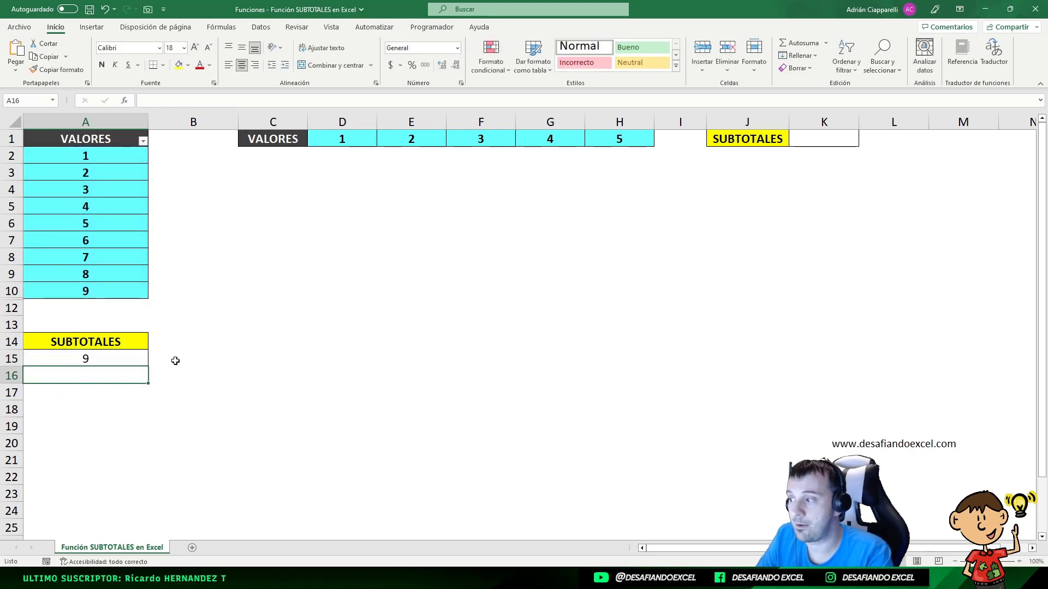
{"action": "left_click", "coordinate": [113, 361]}
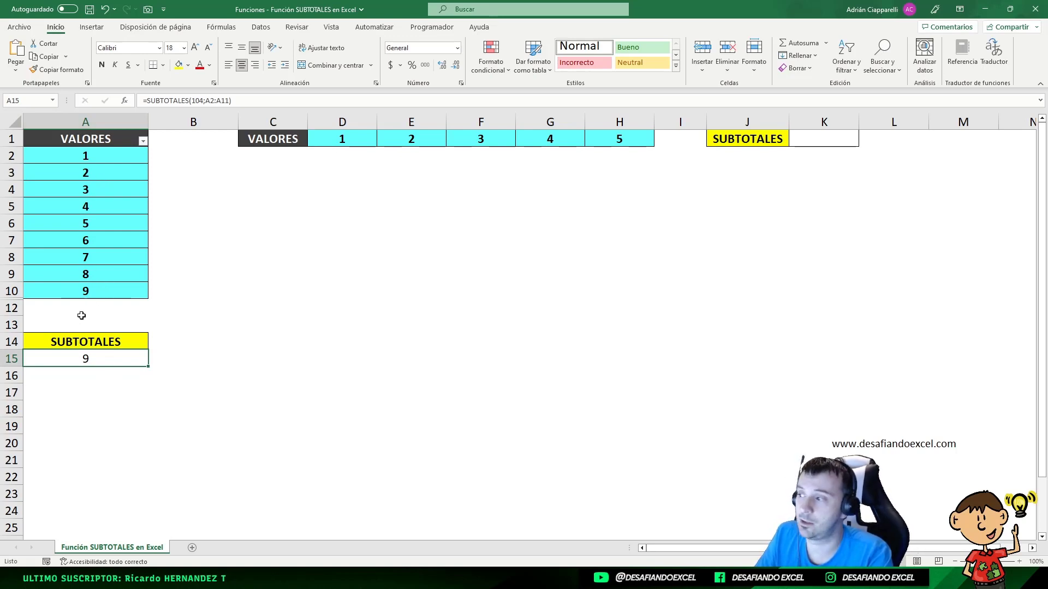
{"action": "left_click", "coordinate": [99, 292]}
{"action": "left_click", "coordinate": [104, 362]}
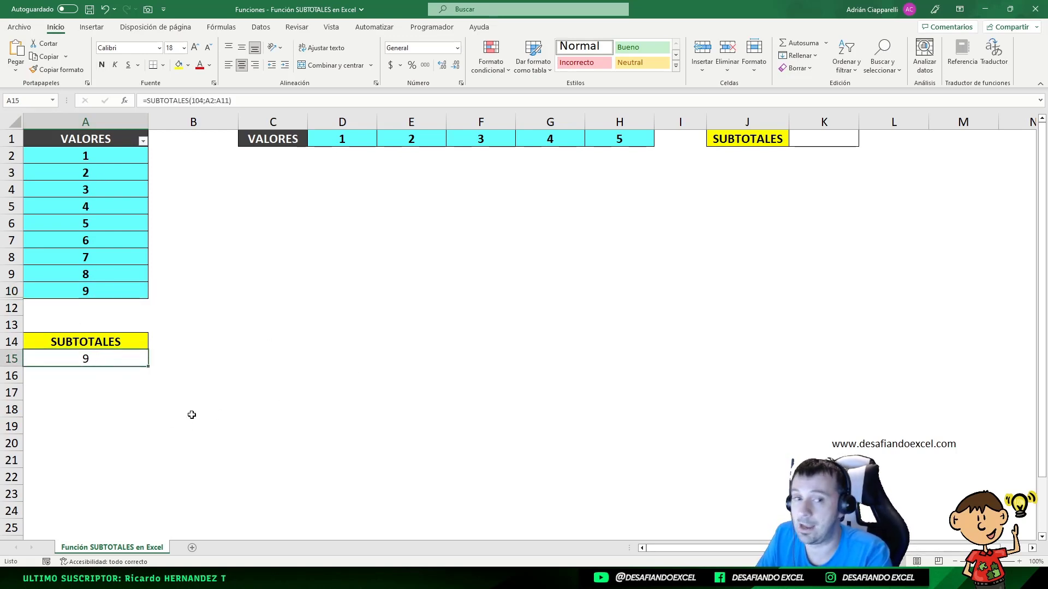
Step: Restore function number 4 in A15's SUBTOTALES formula and select the cell
{"action": "double_click", "coordinate": [112, 357]}
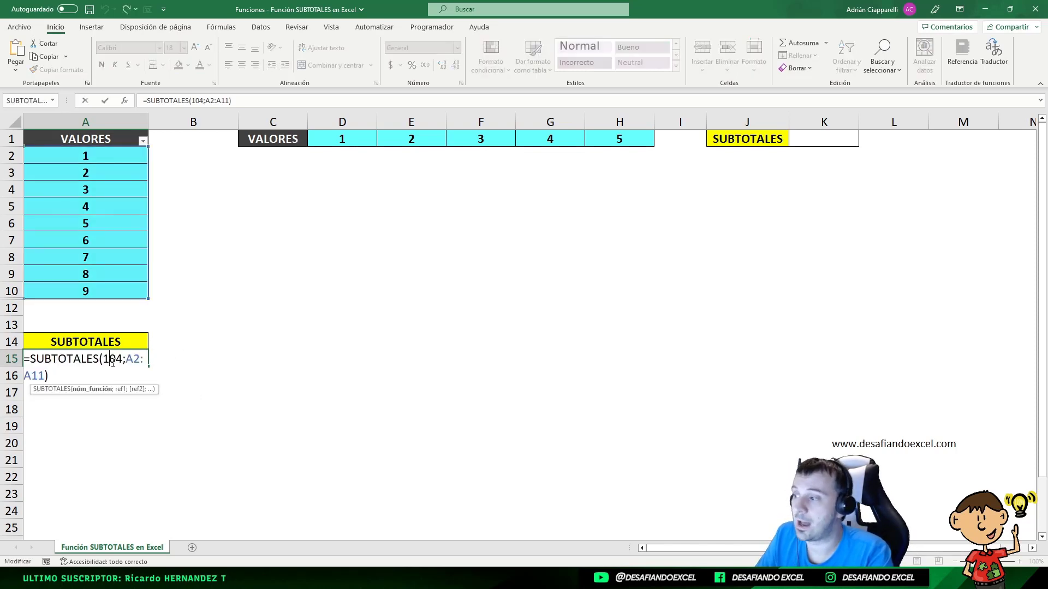
{"action": "left_click_drag", "start_coordinate": [117, 359], "coordinate": [103, 359]}
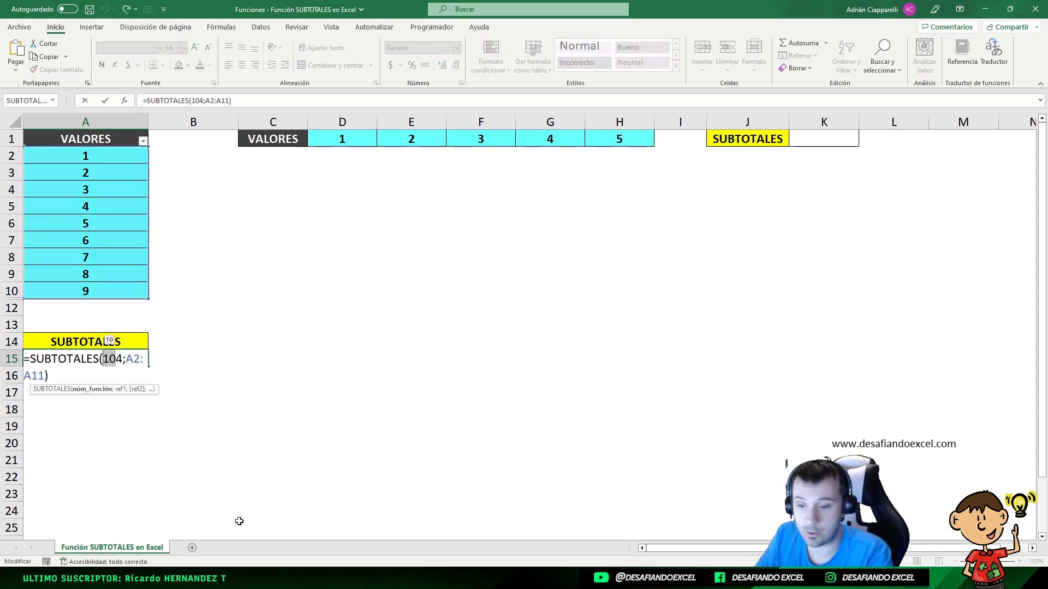
{"action": "type", "text": "4"}
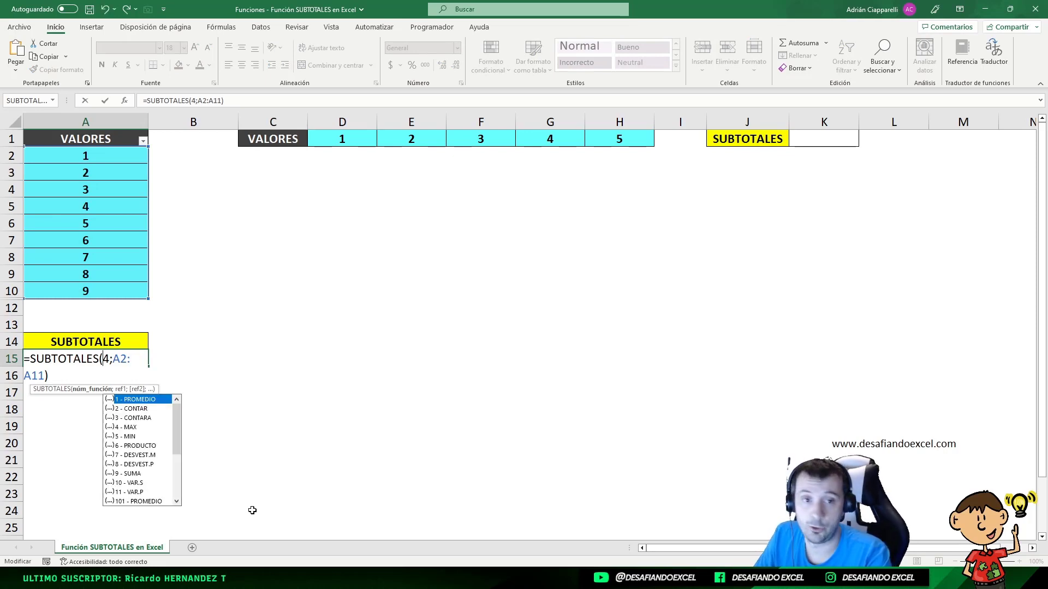
{"action": "key", "text": "Return"}
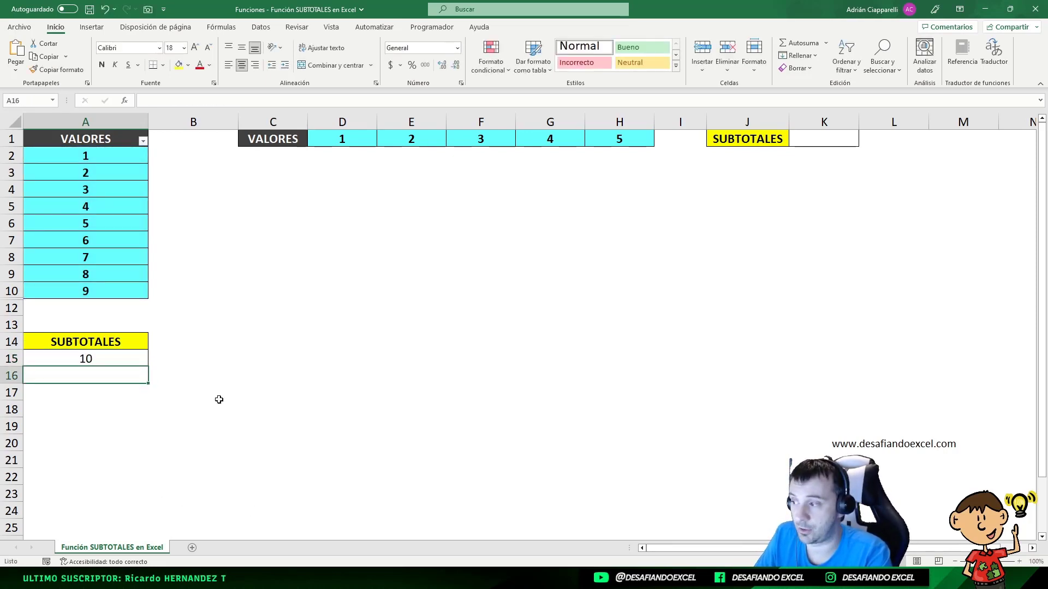
{"action": "left_click", "coordinate": [131, 357]}
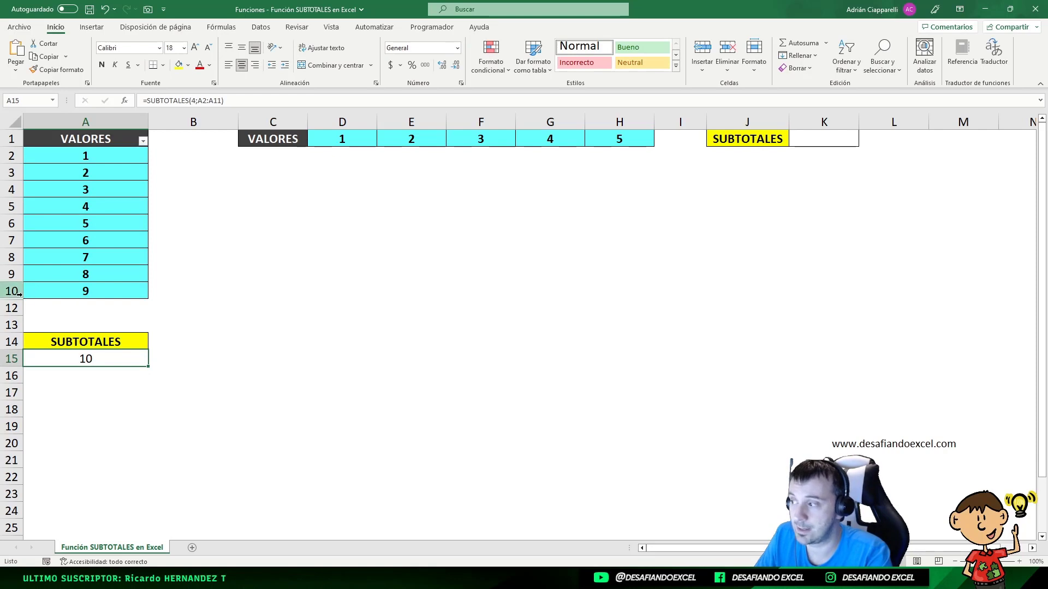
Step: Unhide row 11 between rows 10 and 12 and select the subtotal cell A15
{"action": "left_click_drag", "start_coordinate": [11, 290], "coordinate": [10, 308]}
{"action": "right_click", "coordinate": [10, 309]}
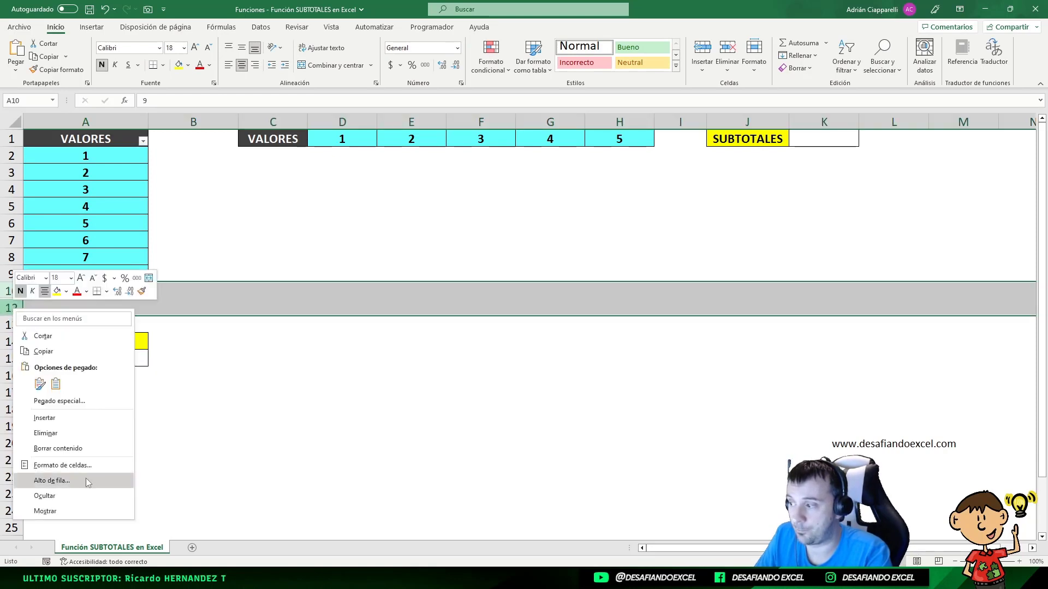
{"action": "left_click", "coordinate": [49, 507]}
{"action": "left_click", "coordinate": [193, 410]}
{"action": "left_click", "coordinate": [103, 374]}
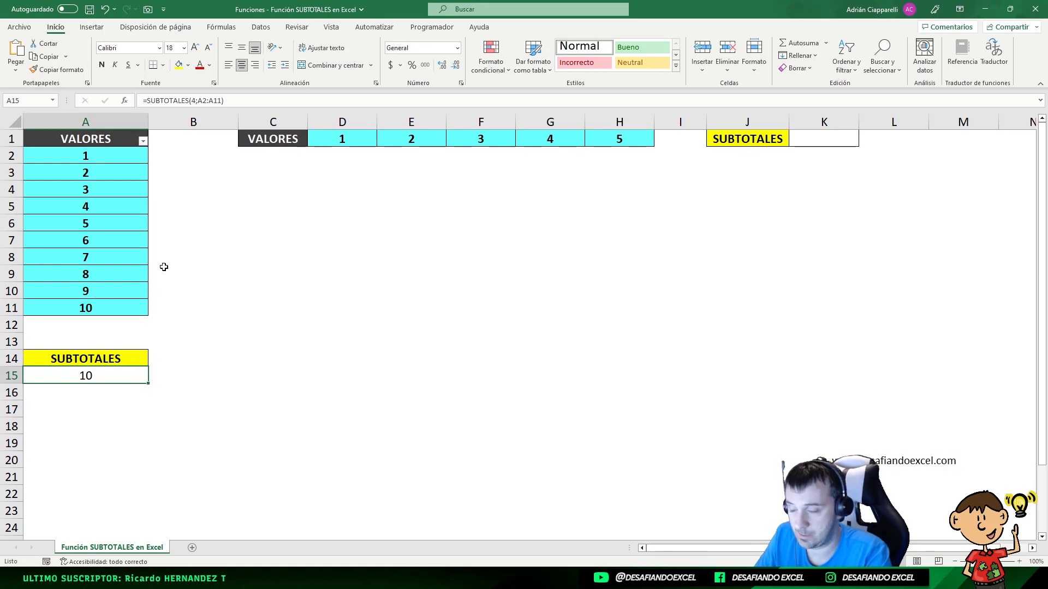
Step: Enter the formula =SUBTOTAL(4;D1:H1) in K1 for the horizontal range of values
{"action": "left_click_drag", "start_coordinate": [275, 132], "coordinate": [655, 147]}
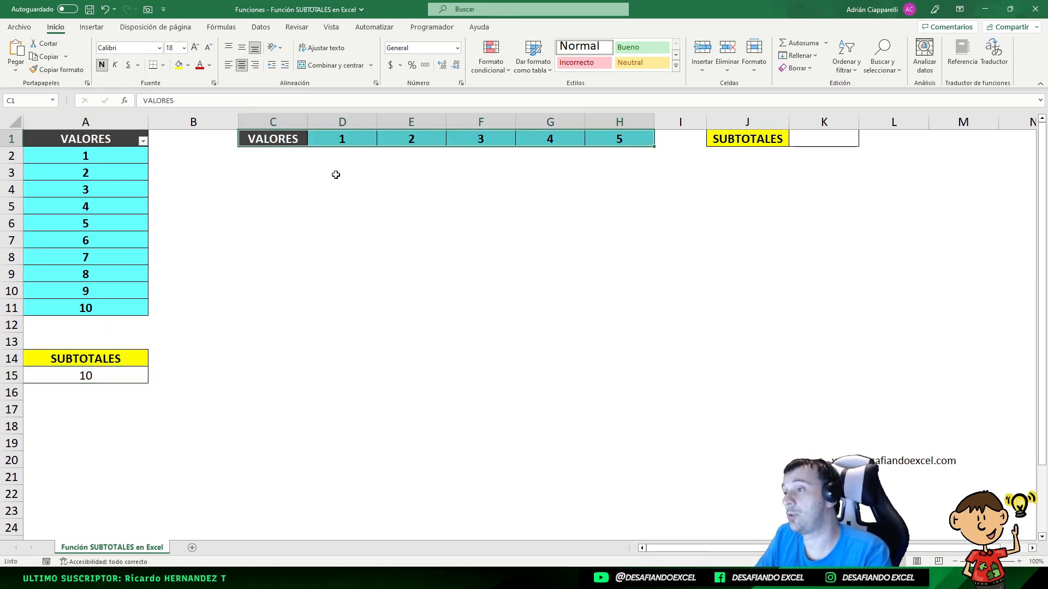
{"action": "left_click_drag", "start_coordinate": [824, 141], "coordinate": [823, 155]}
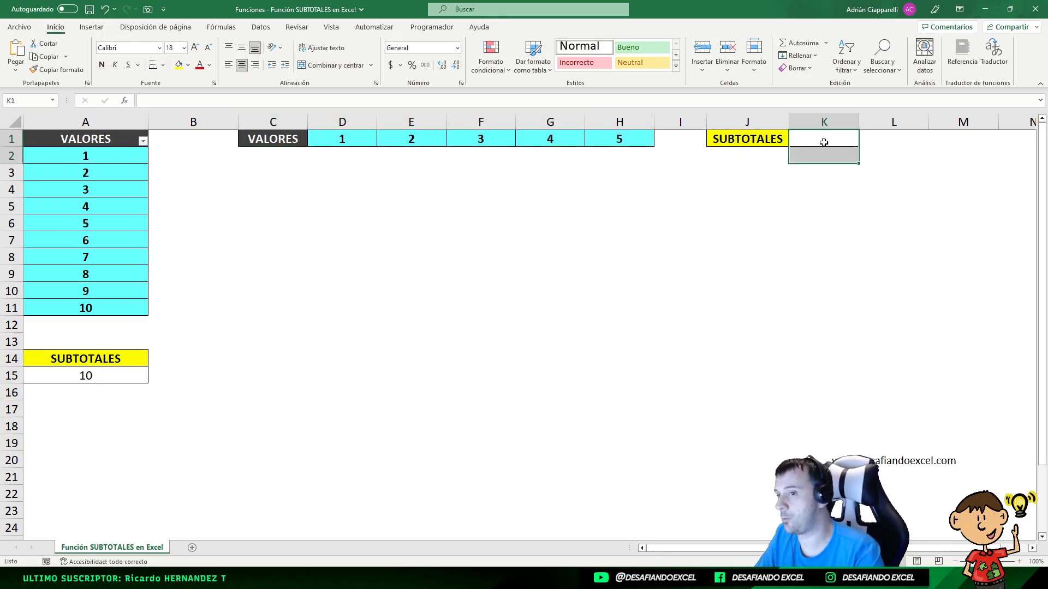
{"action": "left_click", "coordinate": [823, 142]}
{"action": "type", "text": "=S"}
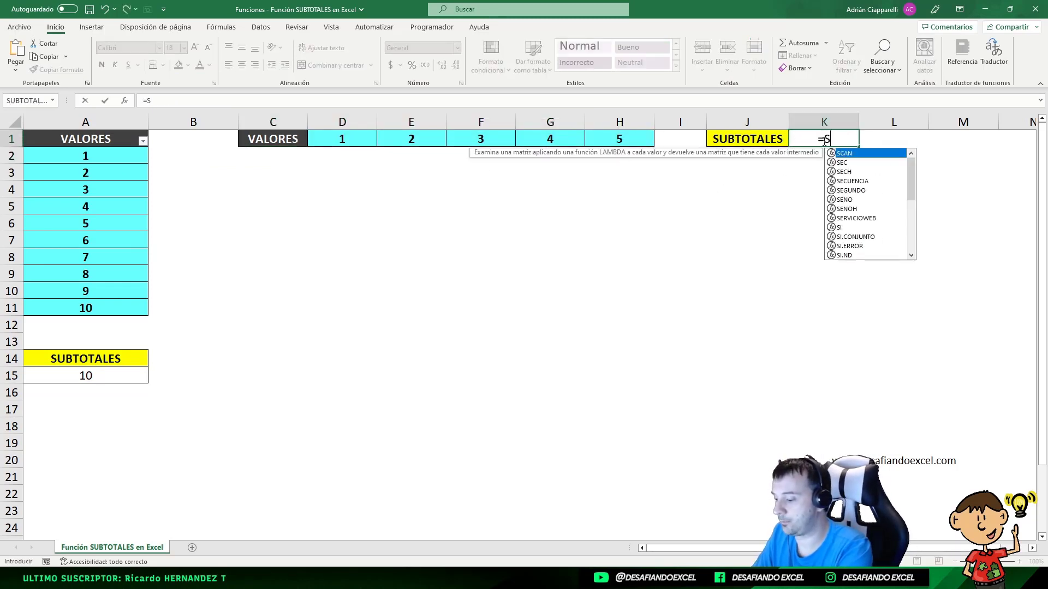
{"action": "type", "text": "UBTOTAL("}
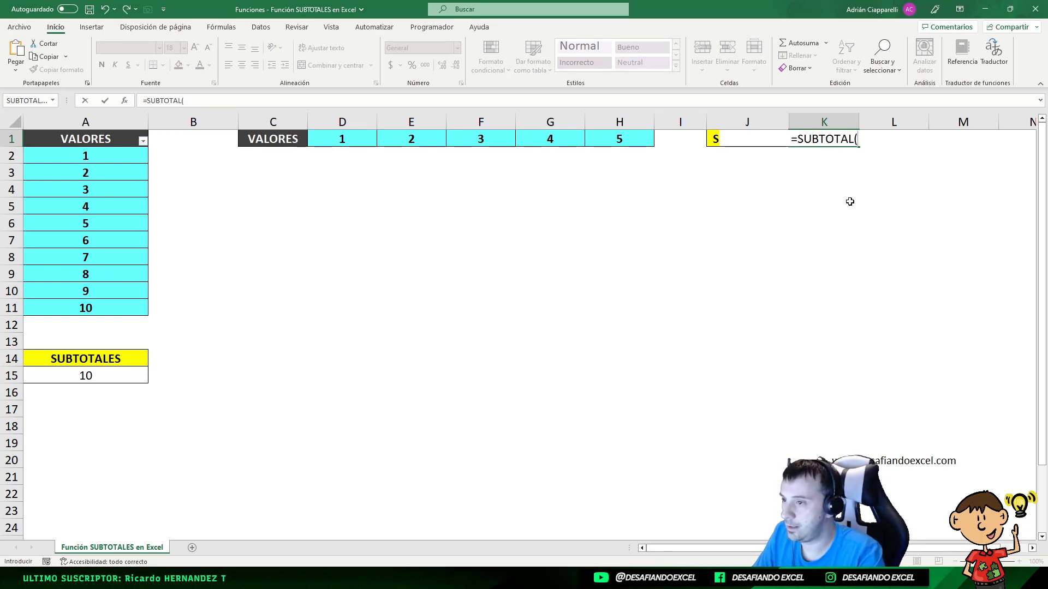
{"action": "type", "text": "4"}
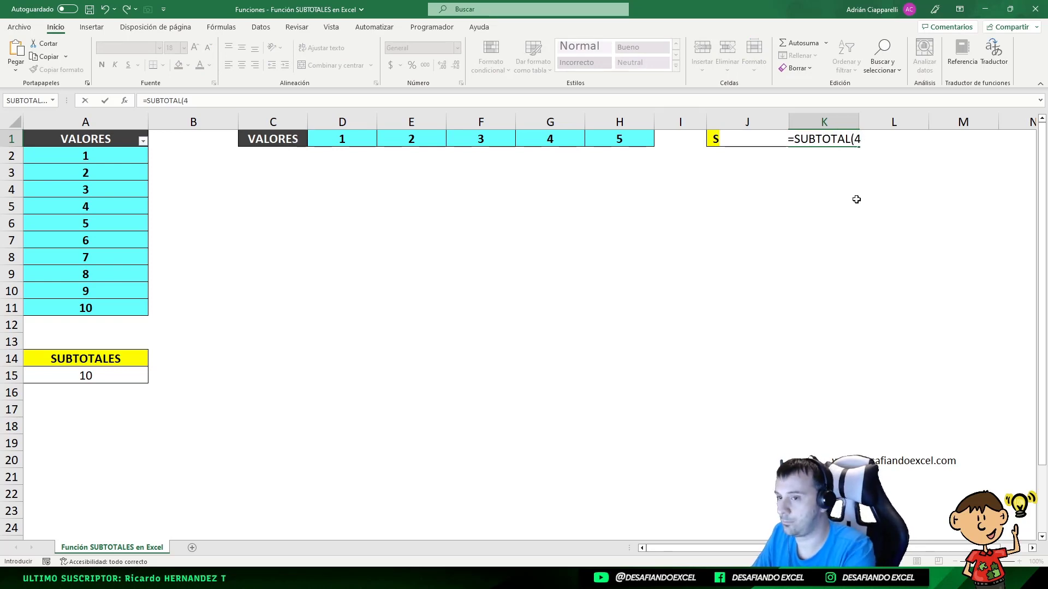
{"action": "type", "text": ";"}
{"action": "left_click_drag", "start_coordinate": [336, 140], "coordinate": [609, 142]}
{"action": "key", "text": "Return"}
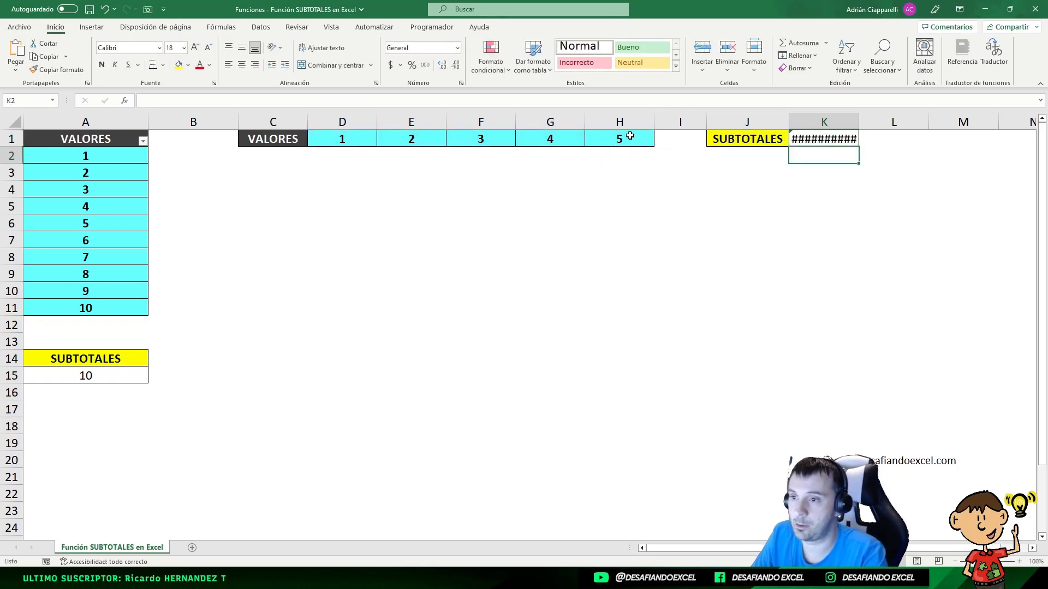
Step: Widen column K slightly and correct the function name in K1's formula to SUBTOTALES
{"action": "left_click_drag", "start_coordinate": [859, 121], "coordinate": [872, 118]}
{"action": "left_click", "coordinate": [845, 136]}
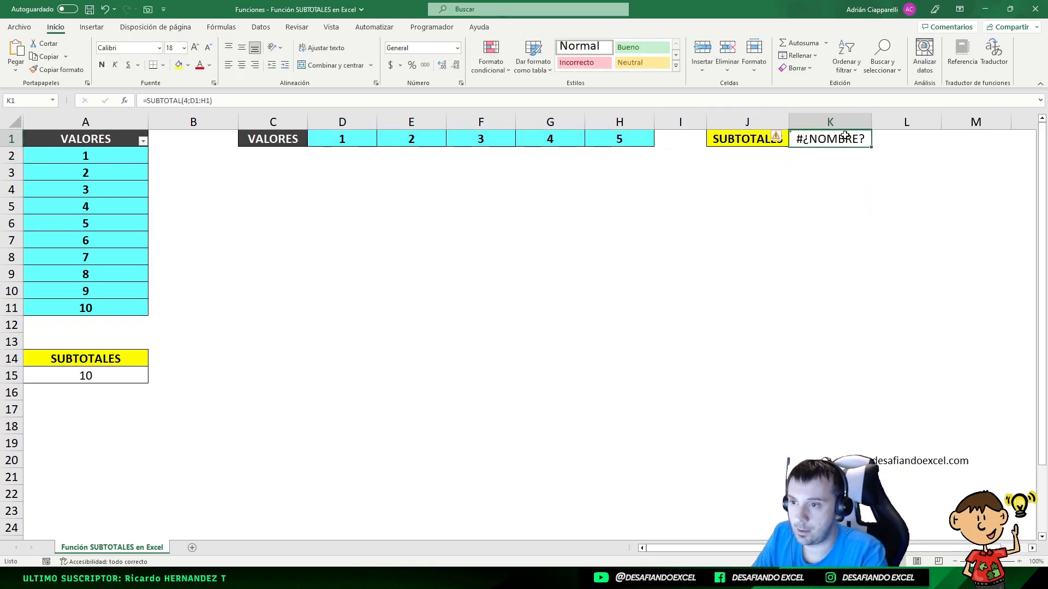
{"action": "left_click", "coordinate": [180, 100]}
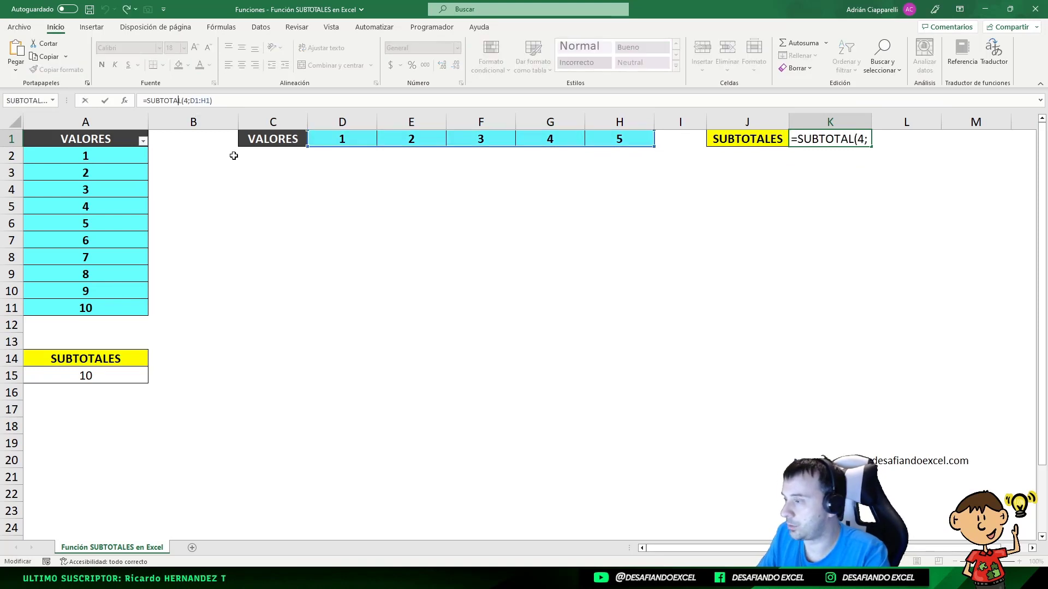
{"action": "key", "text": "Return"}
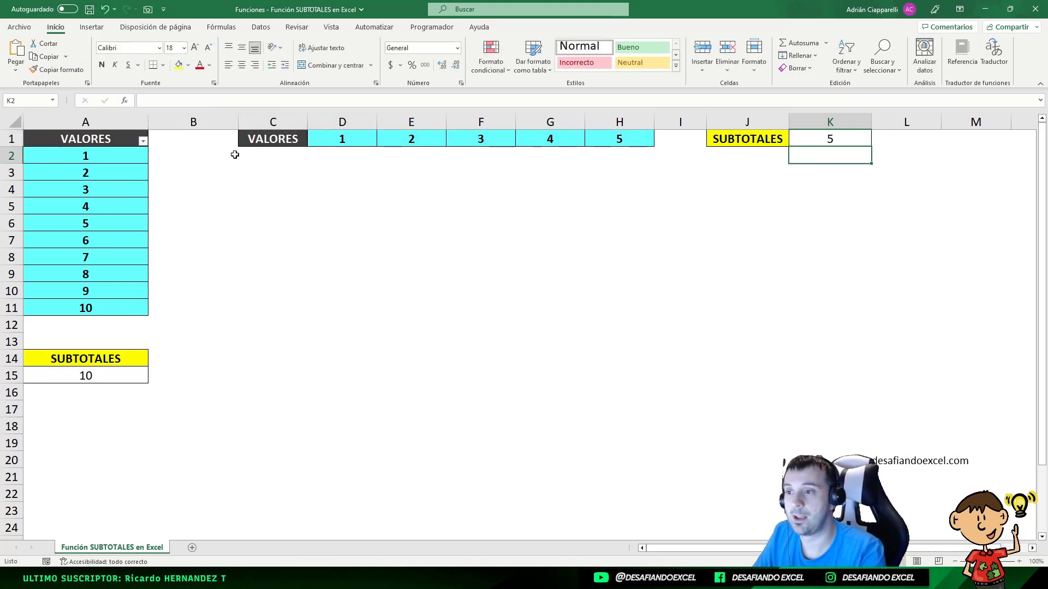
{"action": "left_click", "coordinate": [816, 143]}
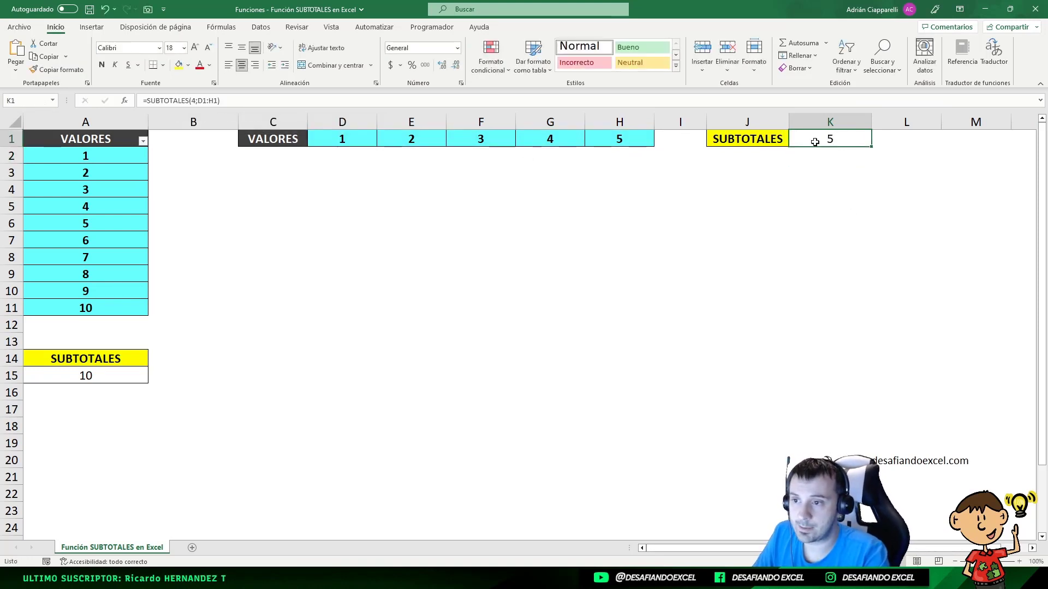
Step: Hide column H, which holds the last horizontal value, and select K1 to check its subtotal
{"action": "left_click", "coordinate": [617, 140]}
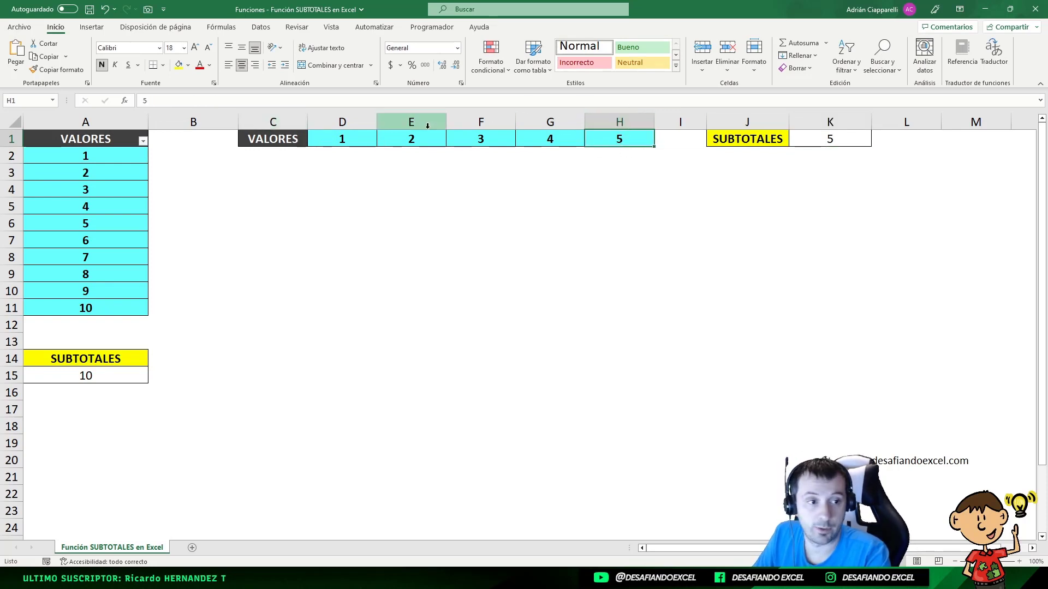
{"action": "left_click", "coordinate": [619, 122]}
{"action": "right_click", "coordinate": [619, 122]}
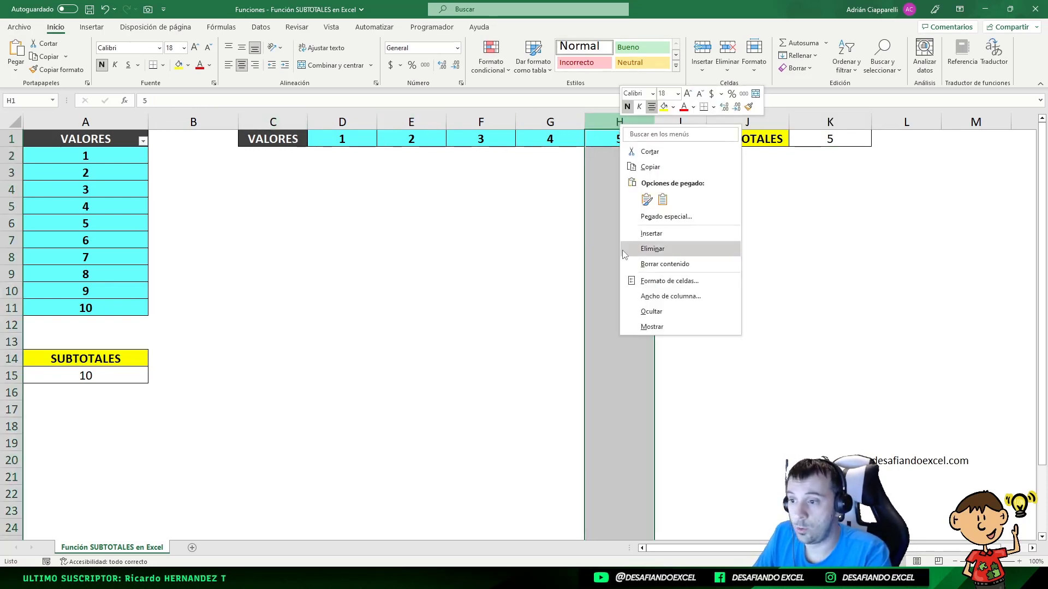
{"action": "left_click", "coordinate": [641, 306]}
{"action": "left_click", "coordinate": [771, 131]}
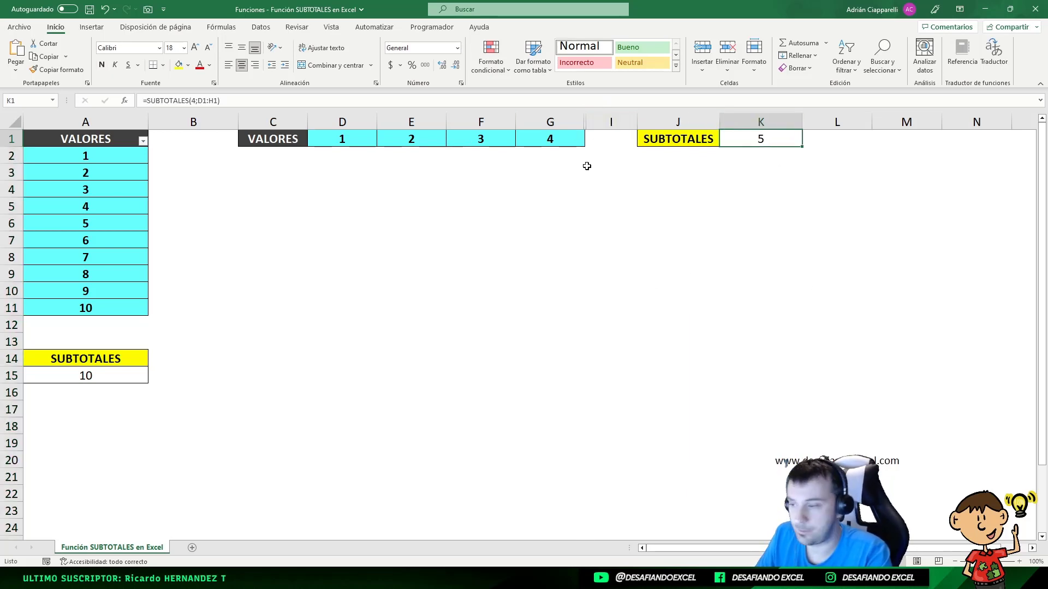
Step: Undo hiding column H and inspect the function number in K1's SUBTOTALES formula
{"action": "key", "text": "ctrl+z"}
{"action": "left_click", "coordinate": [801, 138]}
{"action": "double_click", "coordinate": [801, 139]}
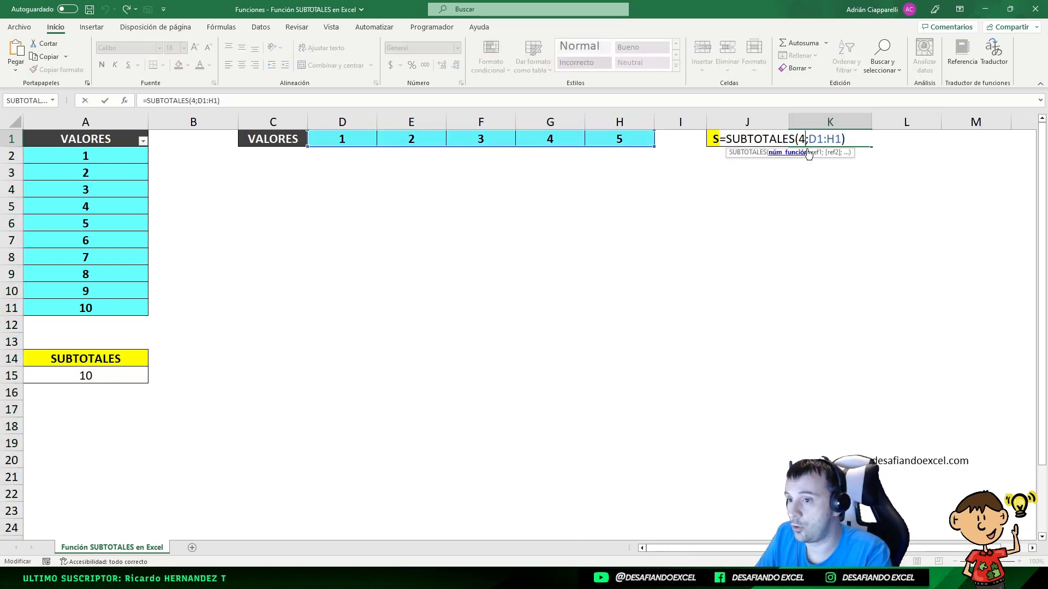
{"action": "key", "text": "Escape"}
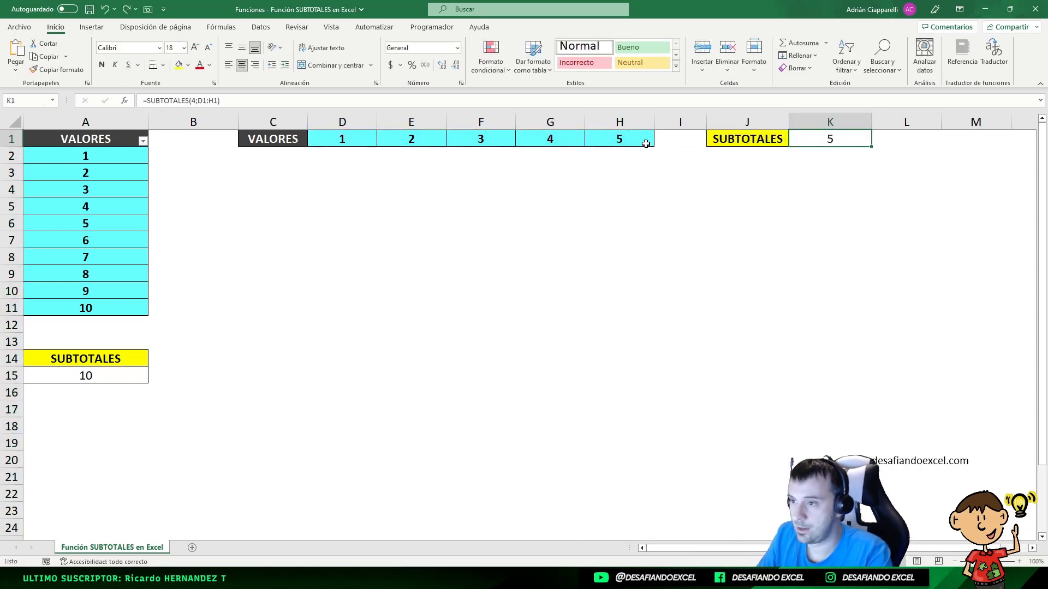
Step: Hide column H again and recheck the subtotal in K1 with function number 4
{"action": "right_click", "coordinate": [642, 119]}
{"action": "left_click", "coordinate": [697, 314]}
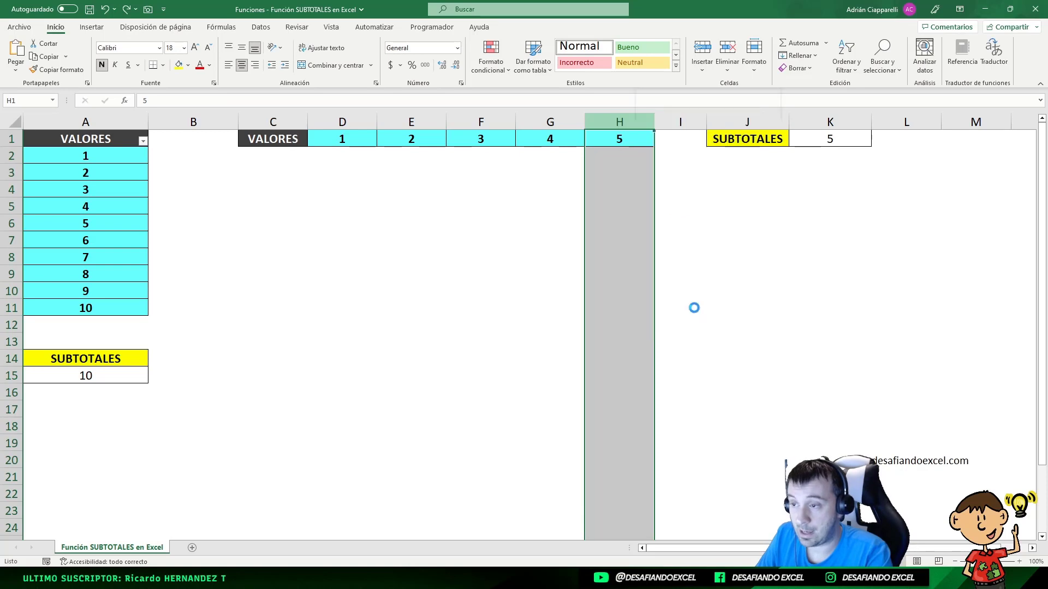
{"action": "left_click", "coordinate": [797, 139]}
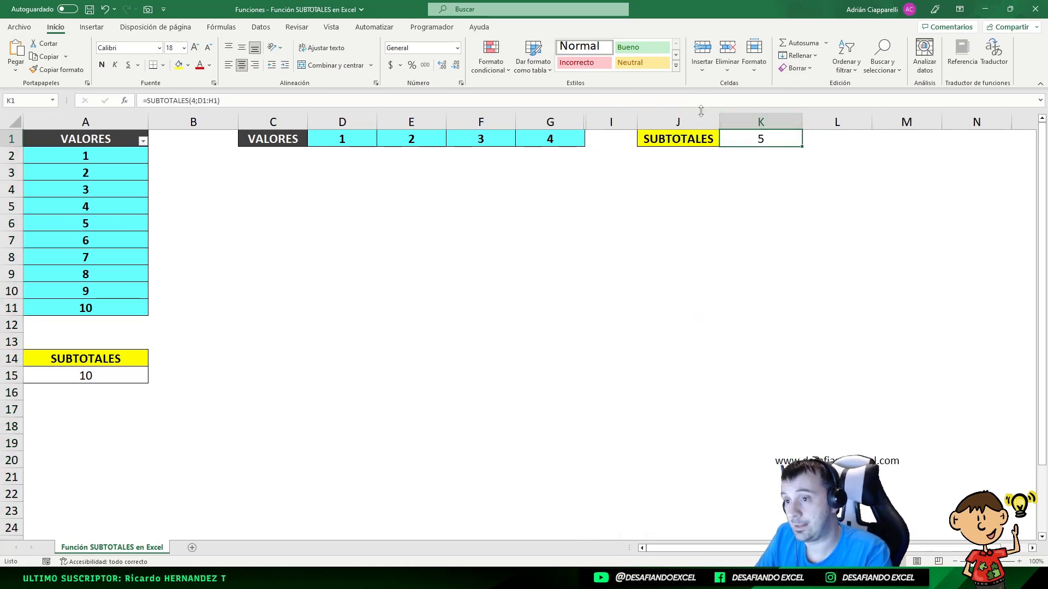
Step: Change the function number in K1's SUBTOTALES formula to 104 and select the cell
{"action": "double_click", "coordinate": [787, 139]}
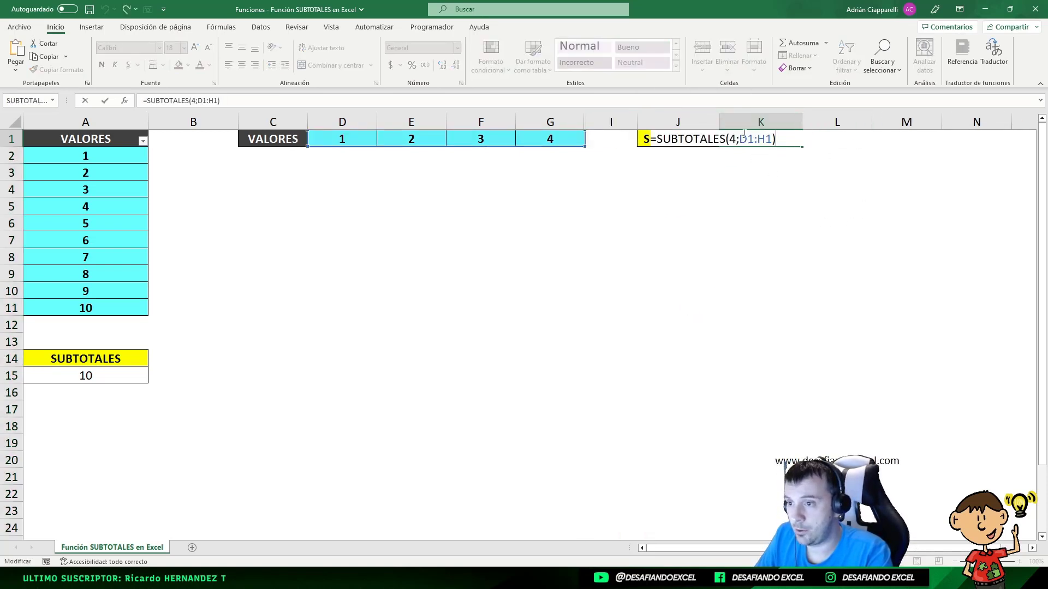
{"action": "left_click", "coordinate": [732, 139]}
{"action": "type", "text": "10"}
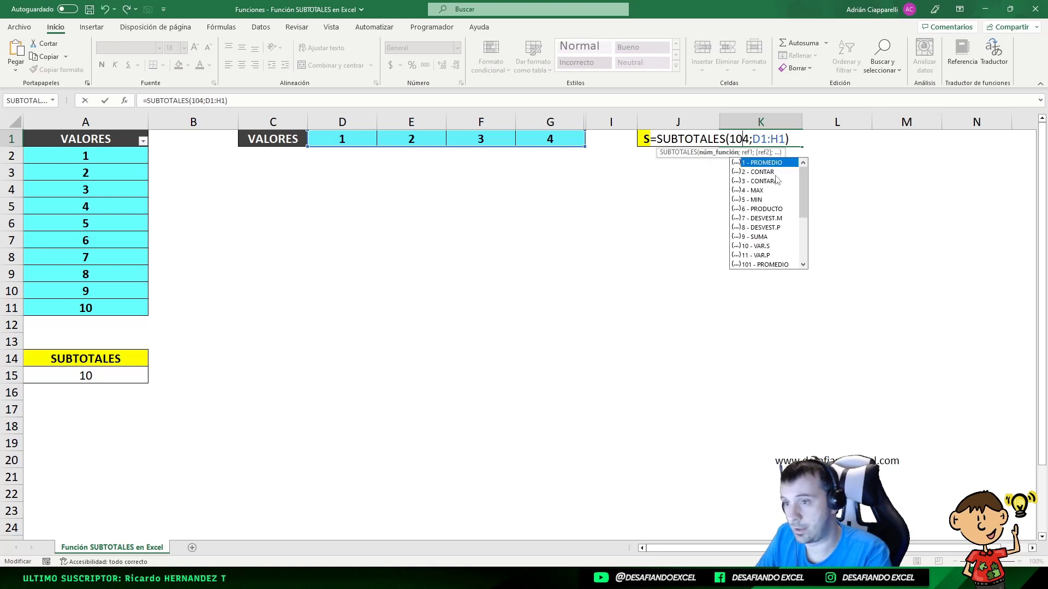
{"action": "key", "text": "Return"}
{"action": "left_click", "coordinate": [744, 140]}
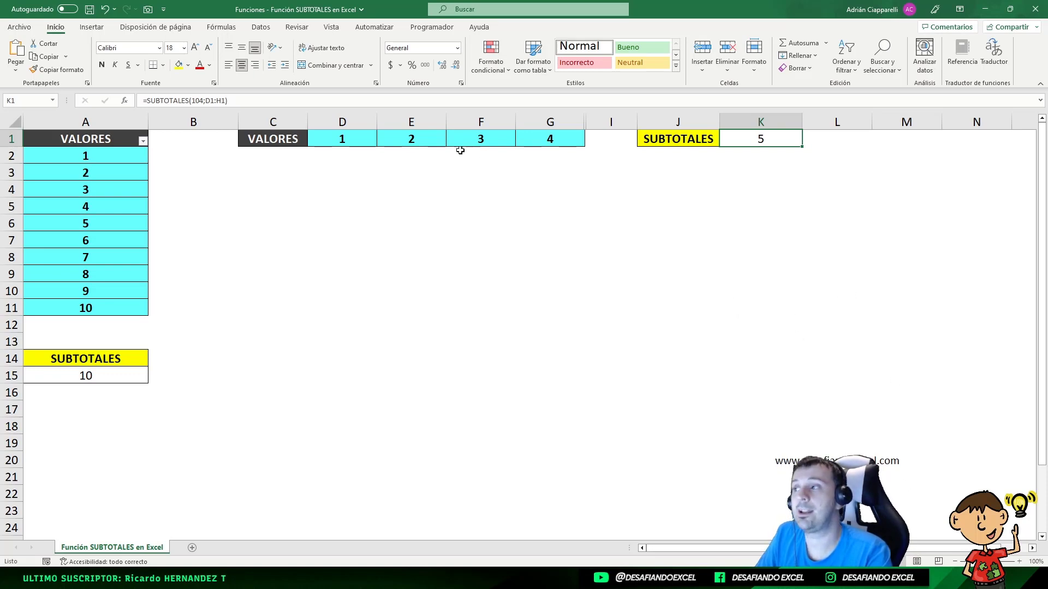
Step: Examine the function number 104 in K1's formula and compare it with the vertical subtotal in A15
{"action": "double_click", "coordinate": [741, 139]}
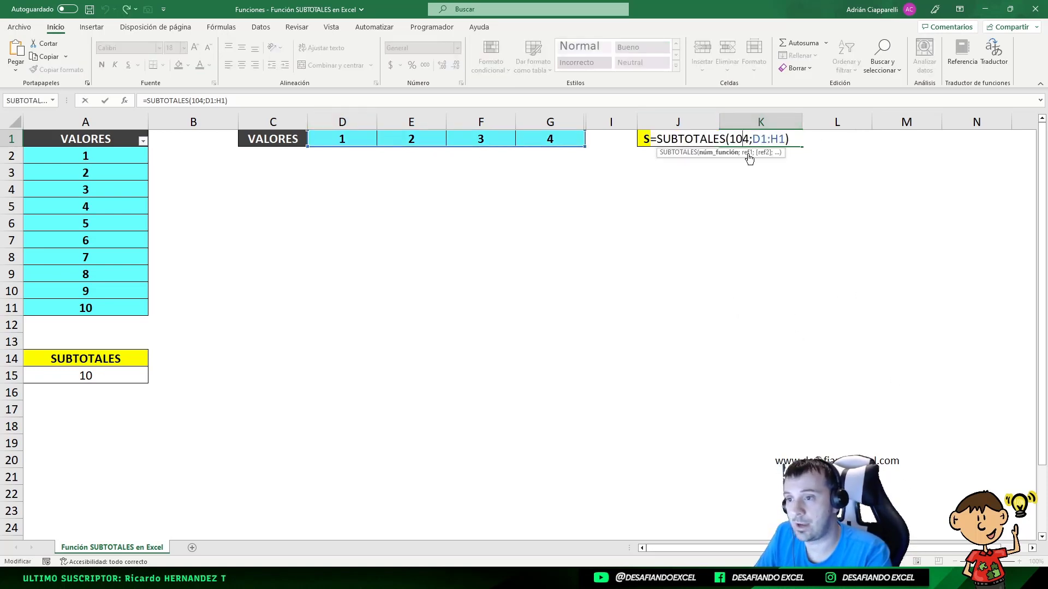
{"action": "double_click", "coordinate": [736, 139]}
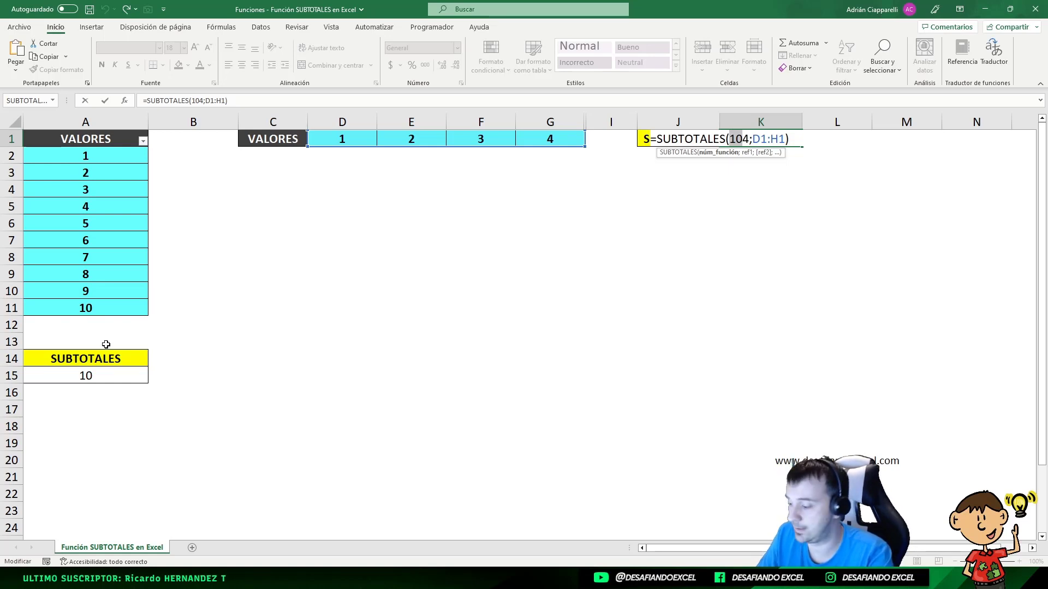
{"action": "key", "text": "Escape"}
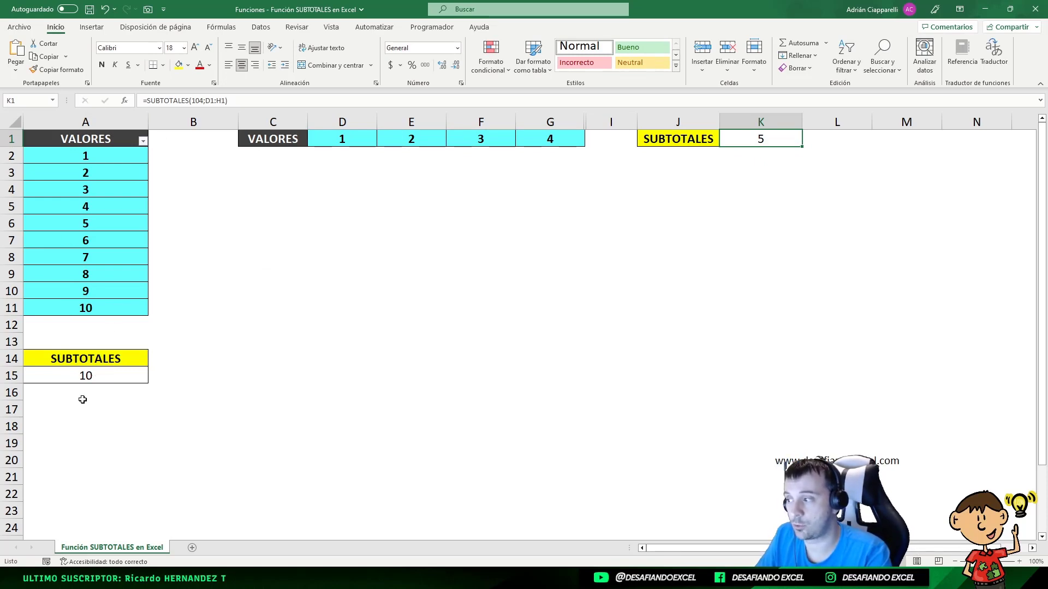
{"action": "left_click", "coordinate": [89, 375]}
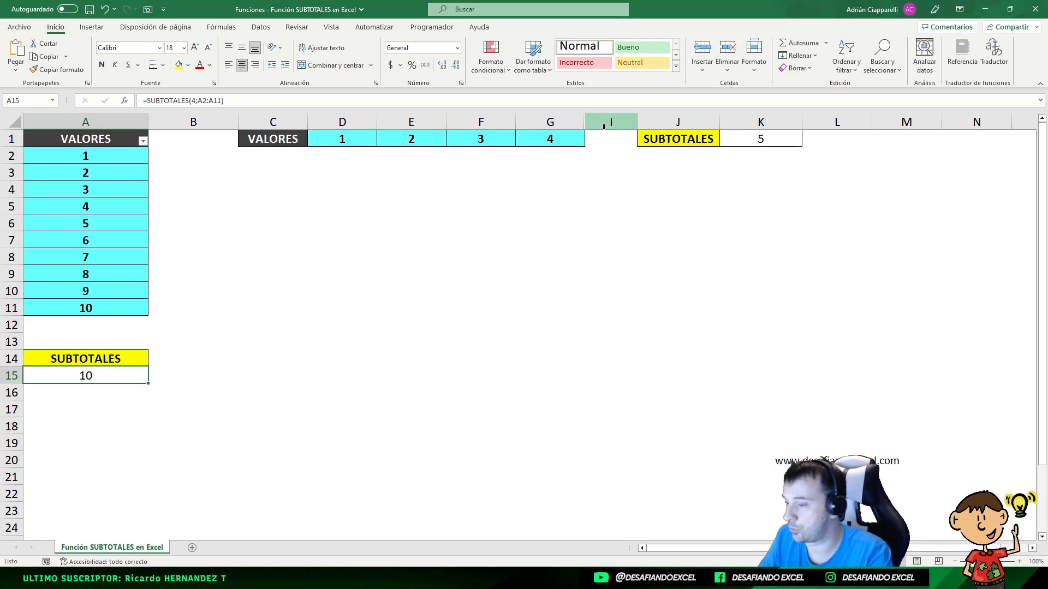
Step: Unhide column H between columns G and I and select the subtotal cell K1
{"action": "left_click_drag", "start_coordinate": [603, 126], "coordinate": [567, 123]}
{"action": "right_click", "coordinate": [571, 125]}
{"action": "left_click", "coordinate": [617, 326]}
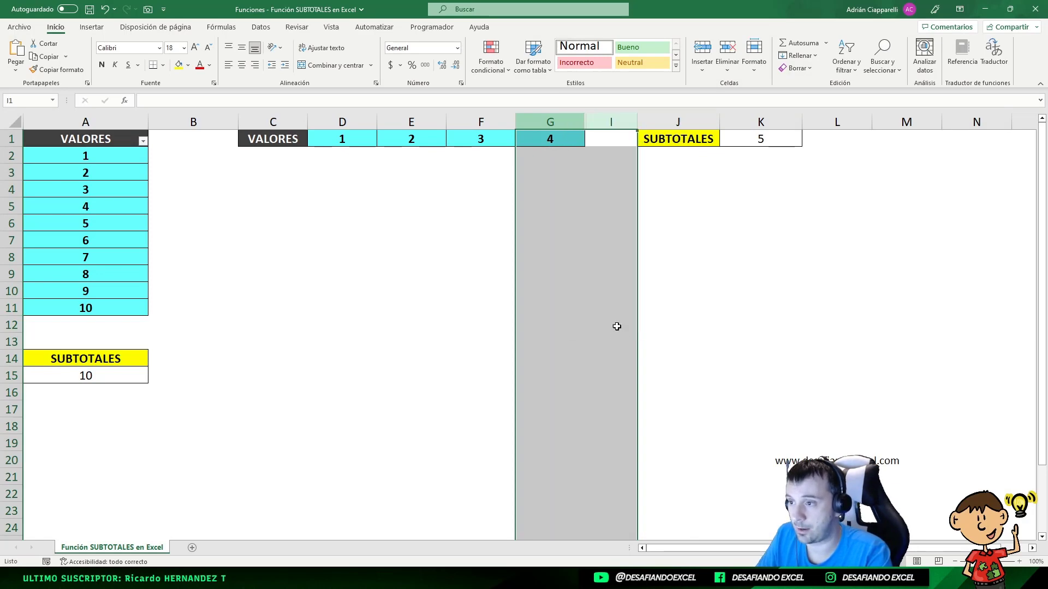
{"action": "left_click", "coordinate": [825, 141]}
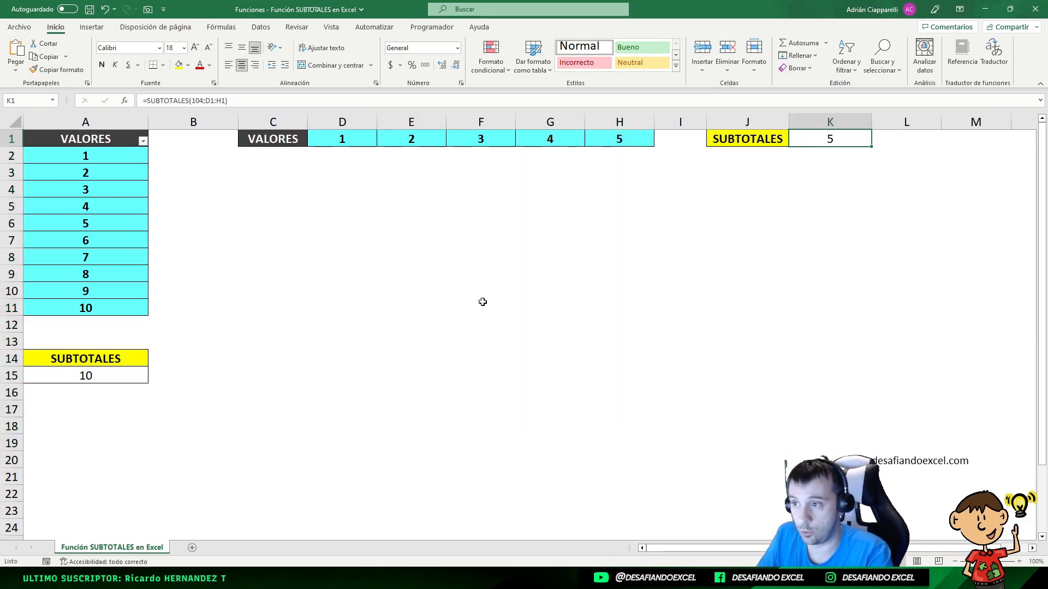